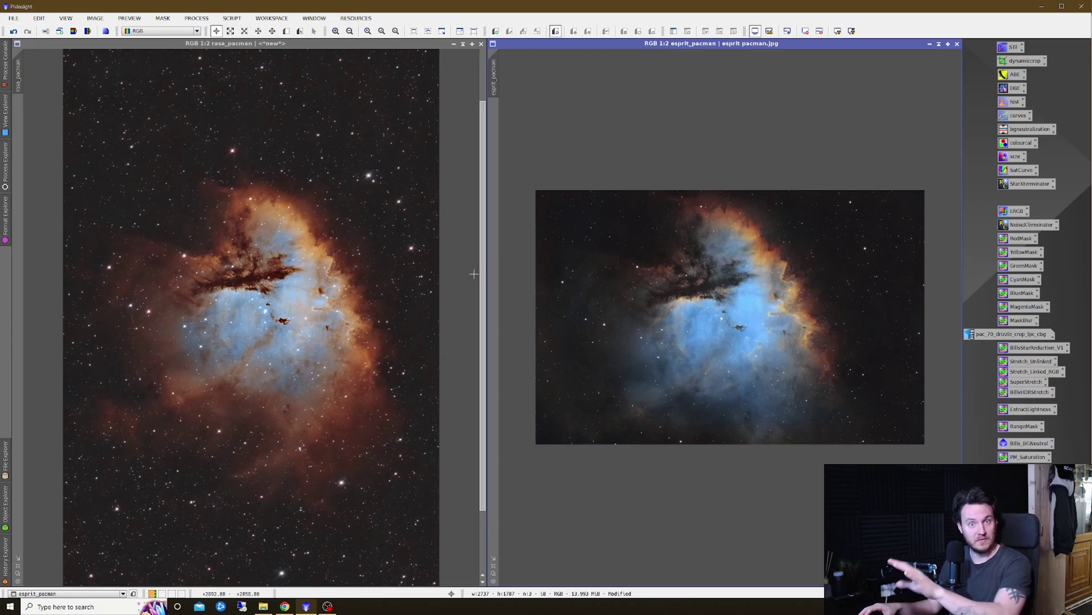
Minimize the rasa_pacman and esprit_pacman colour images to reveal the six tiled channel views
{"action": "left_click", "coordinate": [454, 44]}
{"action": "left_click", "coordinate": [939, 44]}
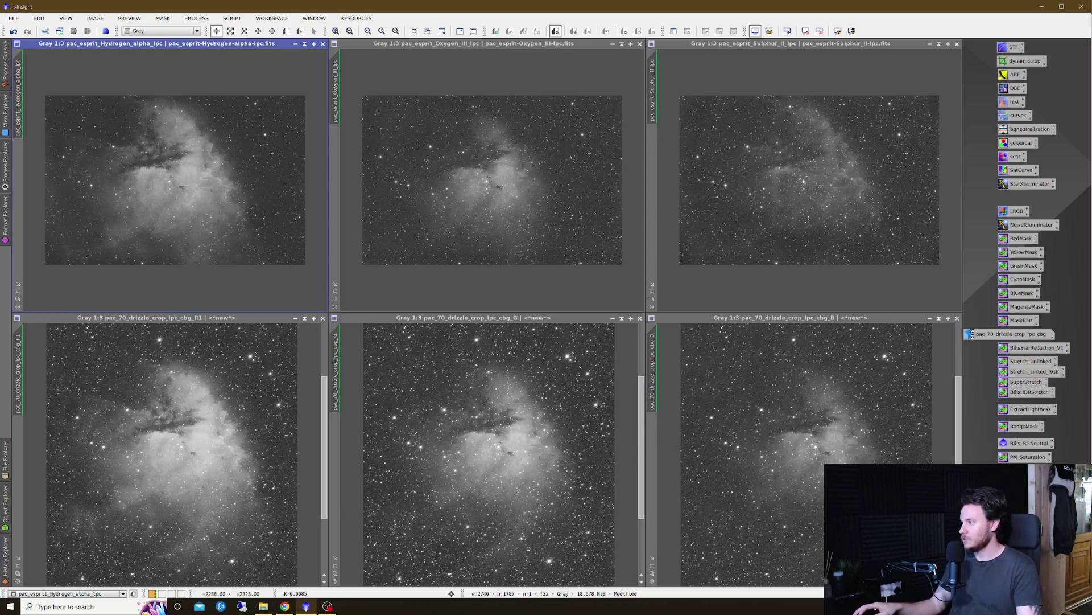
{"action": "double_click", "coordinate": [988, 337]}
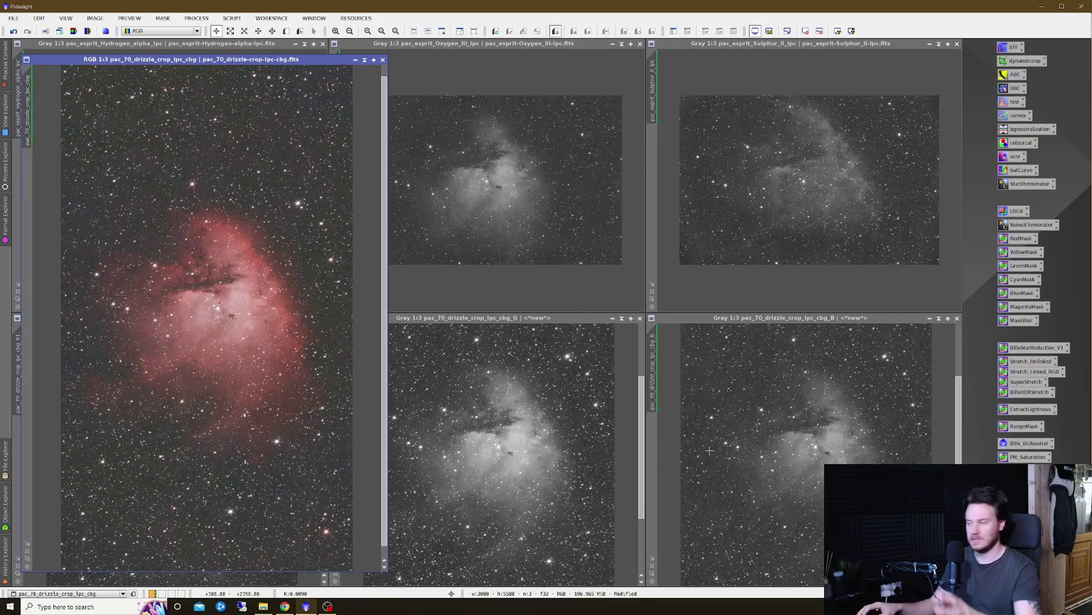
{"action": "key", "text": "ctrl+F12"}
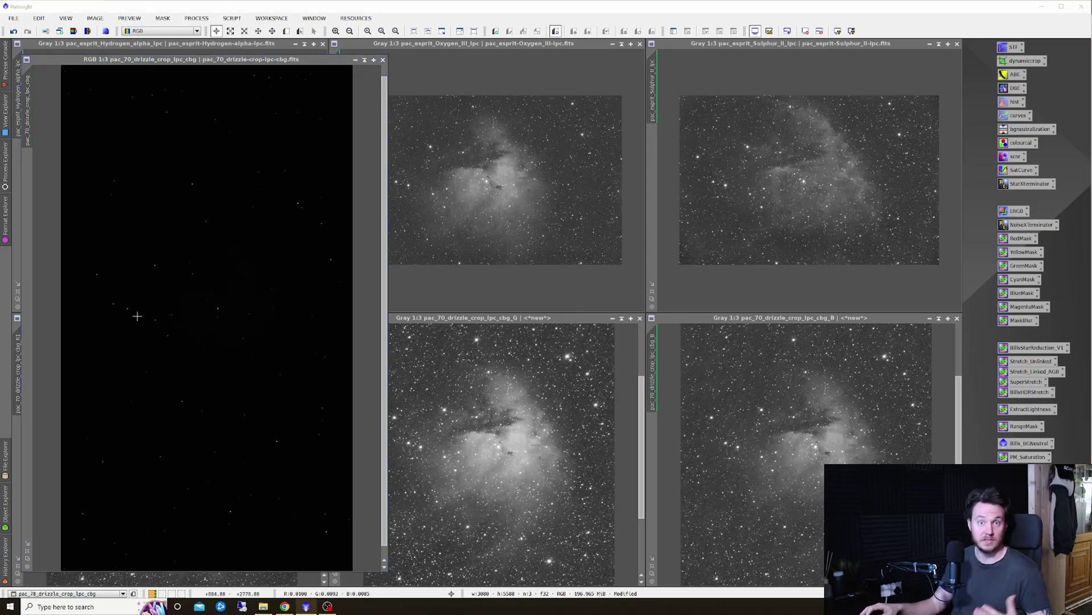
{"action": "key", "text": "ctrl+a"}
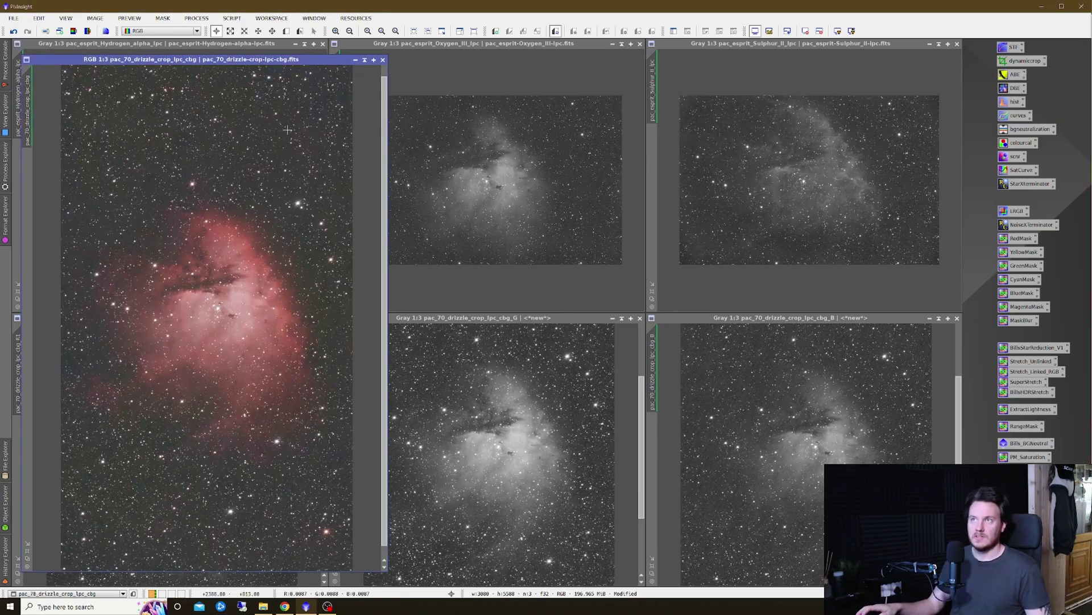
{"action": "left_click", "coordinate": [355, 60]}
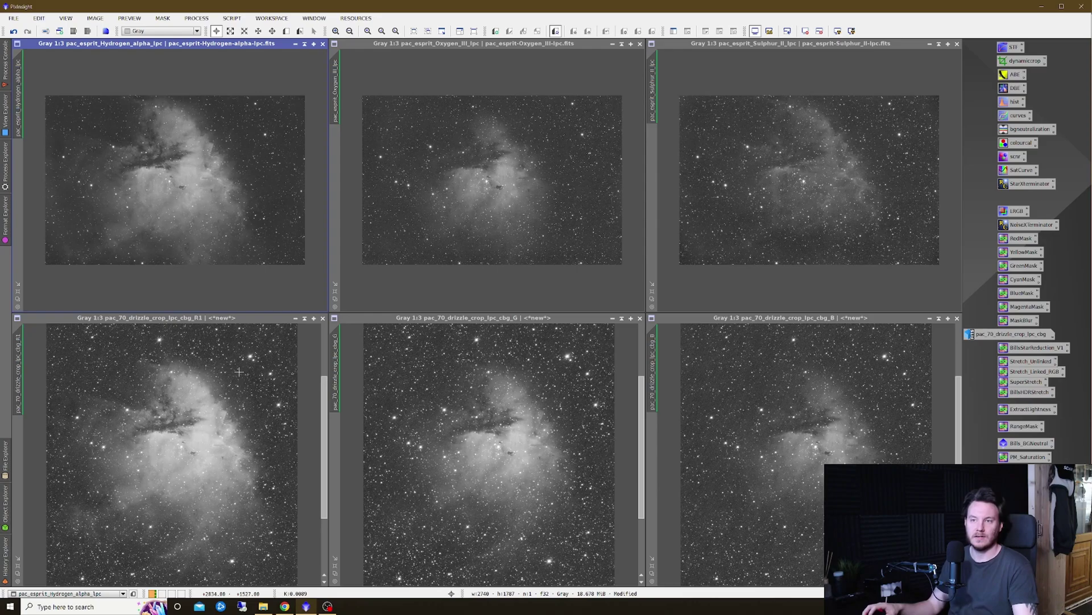
{"action": "left_click", "coordinate": [202, 455]}
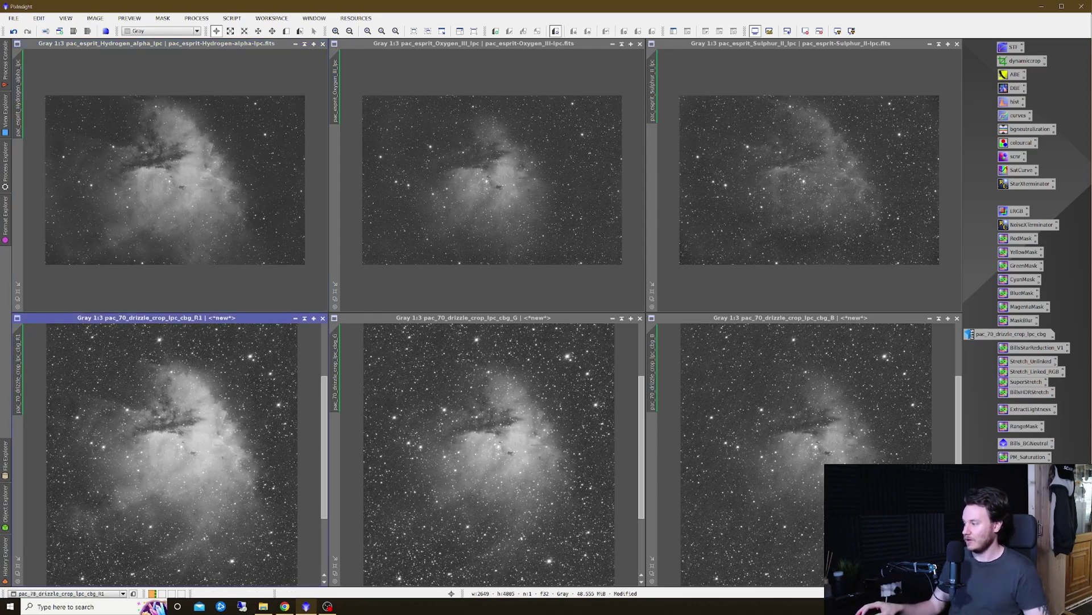
{"action": "key", "text": "ctrl+F12"}
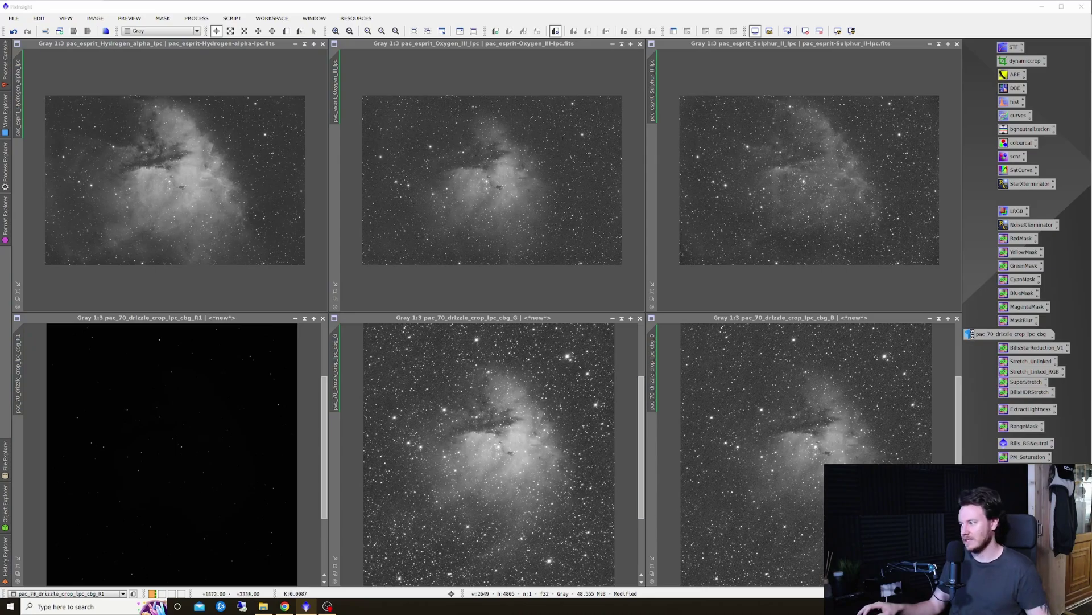
{"action": "key", "text": "ctrl+a"}
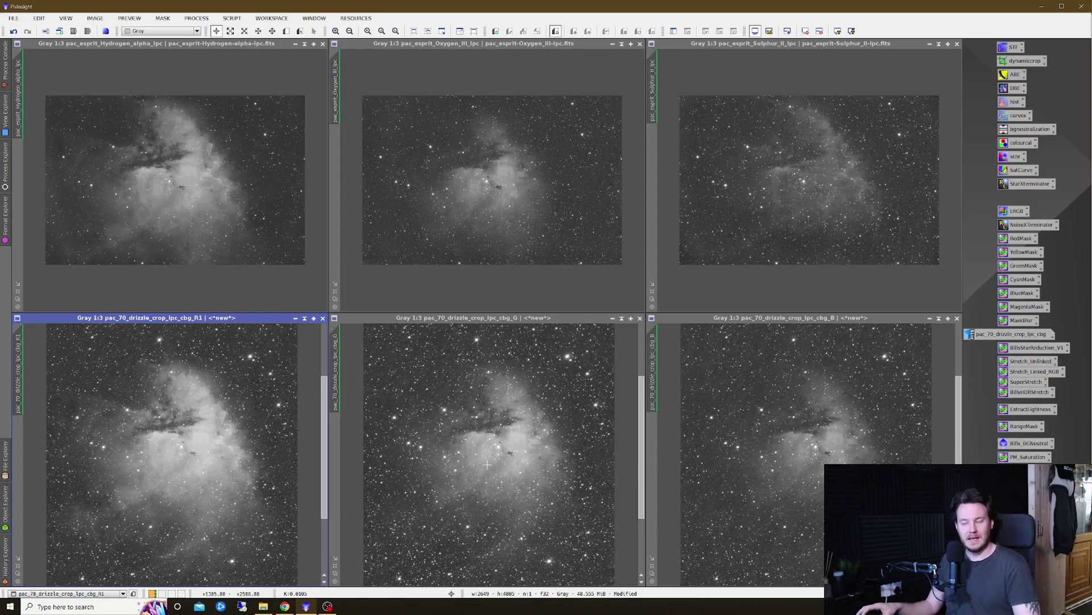
Zoom the G view in and back out, then switch to the colour SHO comparison workspace
{"action": "scroll", "coordinate": [489, 466], "scroll_direction": "up", "scroll_amount": 2}
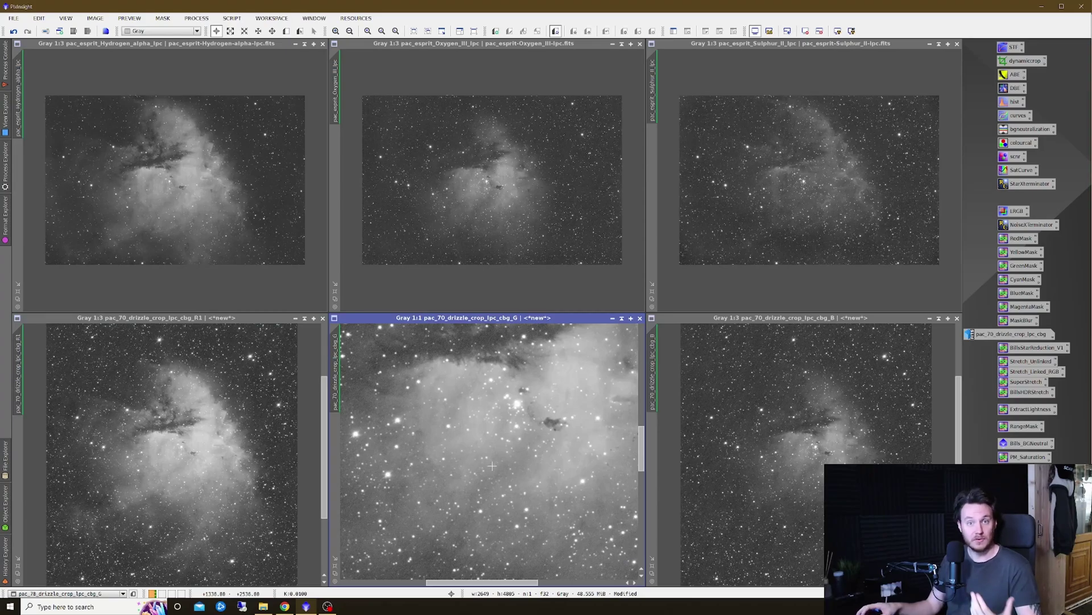
{"action": "scroll", "coordinate": [492, 466], "scroll_direction": "down", "scroll_amount": 2}
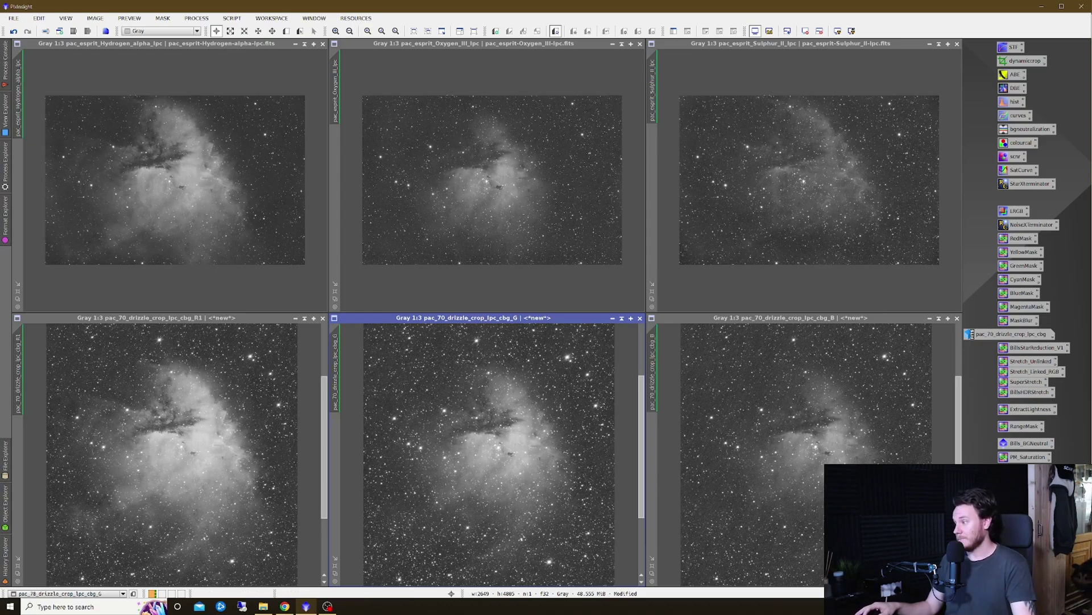
{"action": "key", "text": "ctrl+alt+Right"}
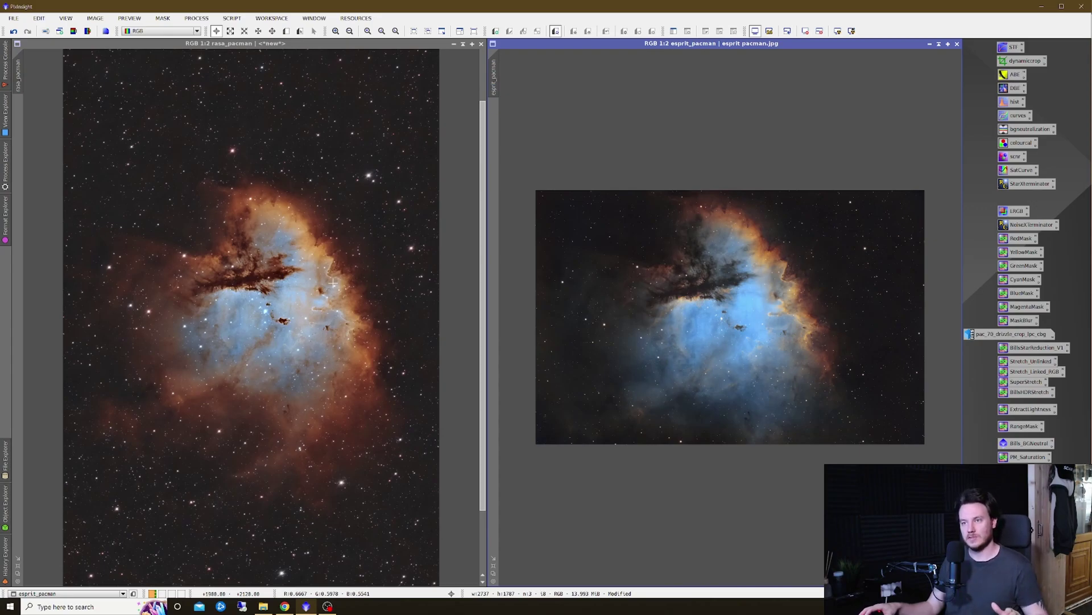
Minimize the rasa_pacman and esprit_pacman windows and make the drizzle B channel view active
{"action": "left_click", "coordinate": [454, 44]}
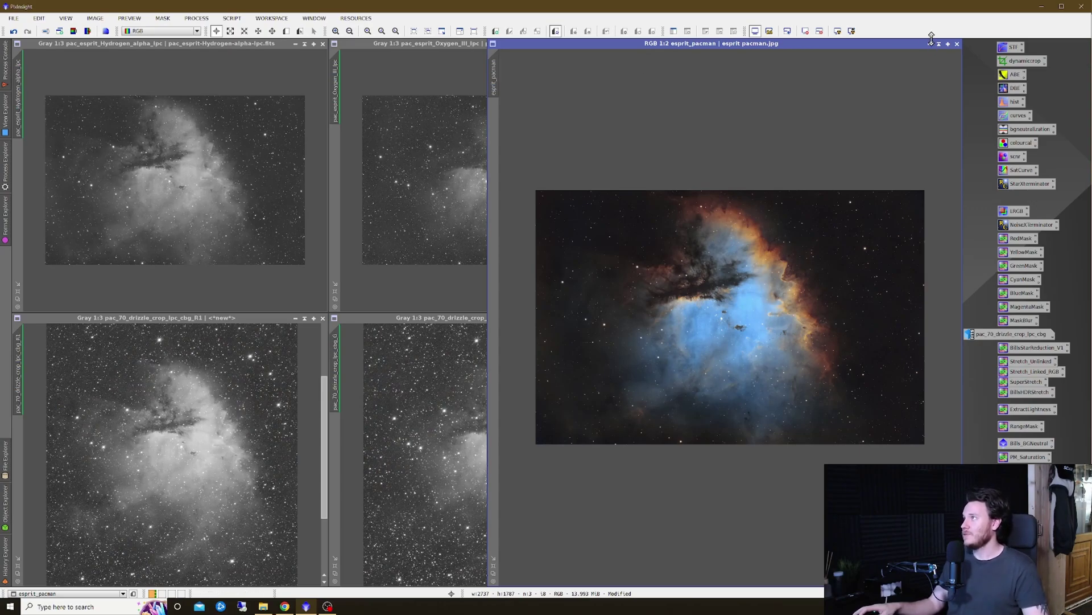
{"action": "left_click", "coordinate": [931, 44]}
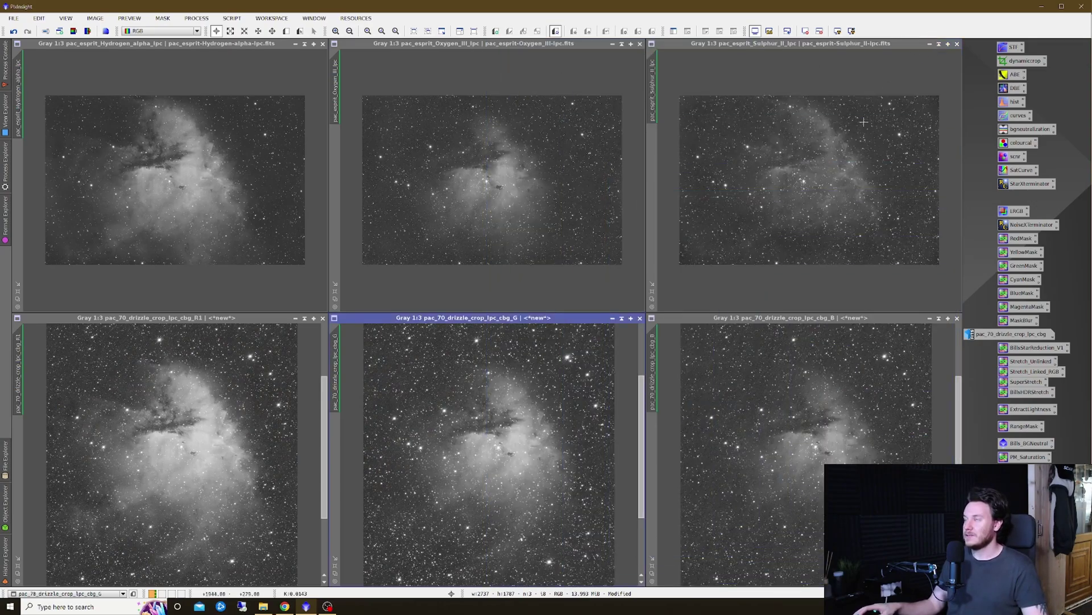
{"action": "left_click", "coordinate": [795, 348]}
Zoom the Sulphur, Oxygen III, Hydrogen-alpha, R1 and G views to 1:1
{"action": "left_click", "coordinate": [808, 221]}
{"action": "left_click", "coordinate": [500, 222]}
{"action": "left_click", "coordinate": [308, 224]}
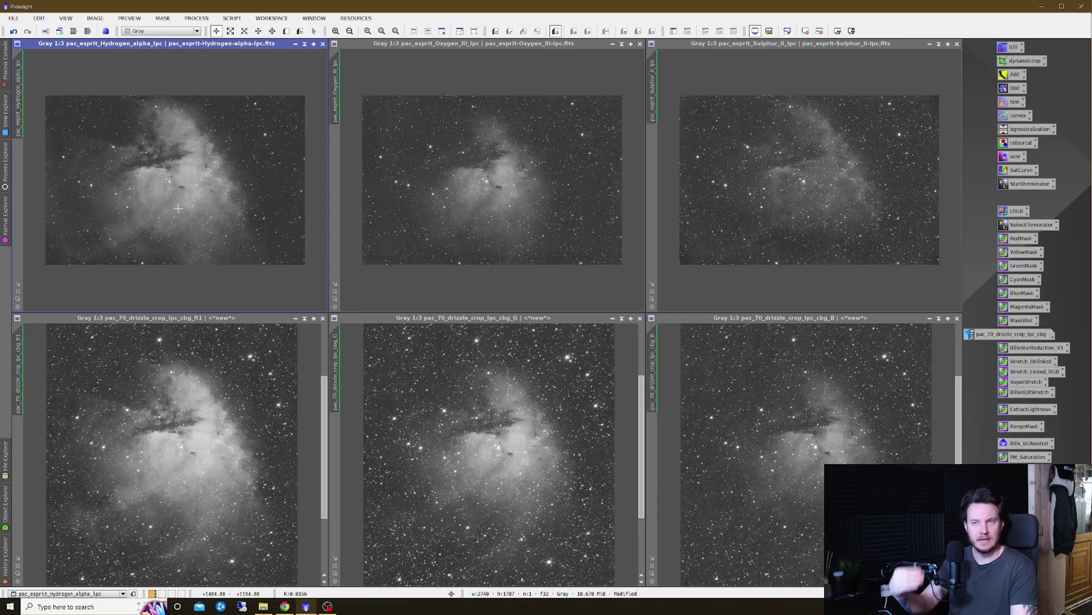
{"action": "scroll", "coordinate": [214, 184], "scroll_direction": "down", "scroll_amount": 1}
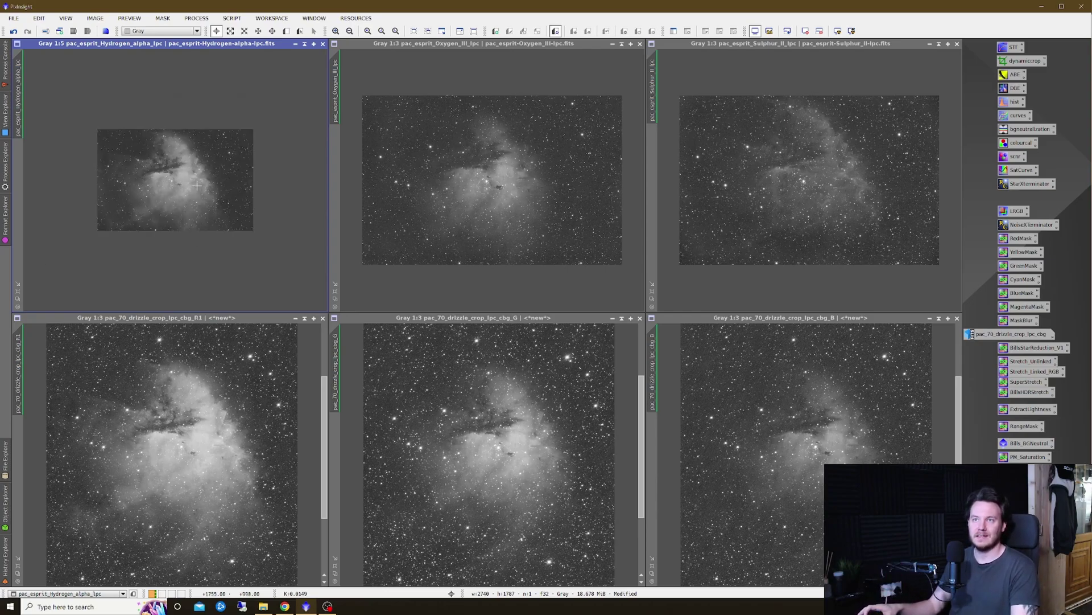
{"action": "scroll", "coordinate": [212, 186], "scroll_direction": "up", "scroll_amount": 3}
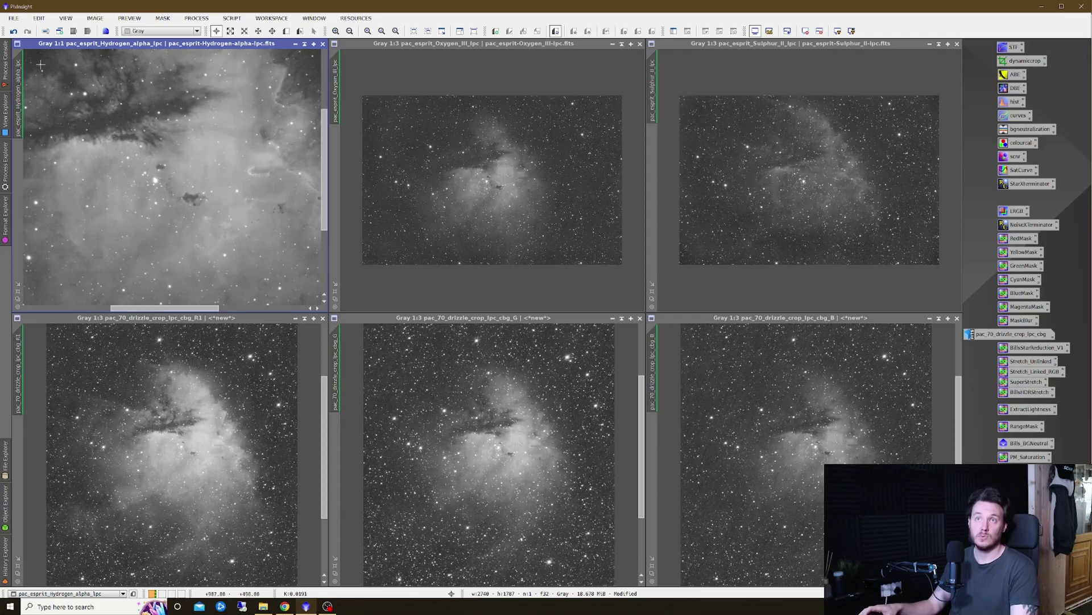
{"action": "scroll", "coordinate": [486, 178], "scroll_direction": "up", "scroll_amount": 2}
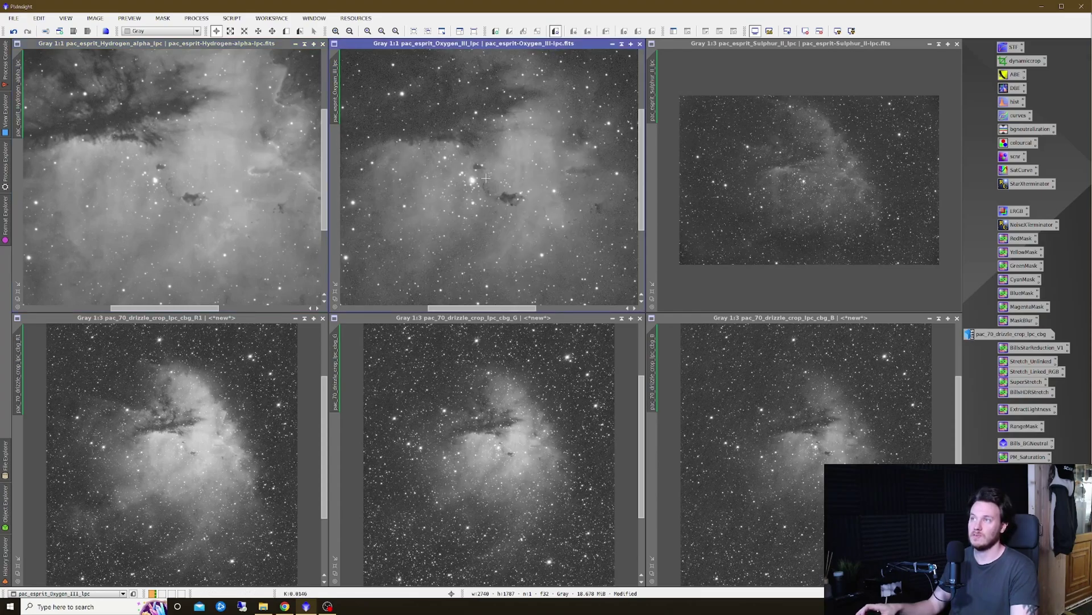
{"action": "left_click", "coordinate": [209, 443]}
{"action": "scroll", "coordinate": [208, 443], "scroll_direction": "up", "scroll_amount": 3}
{"action": "scroll", "coordinate": [209, 442], "scroll_direction": "down", "scroll_amount": 1}
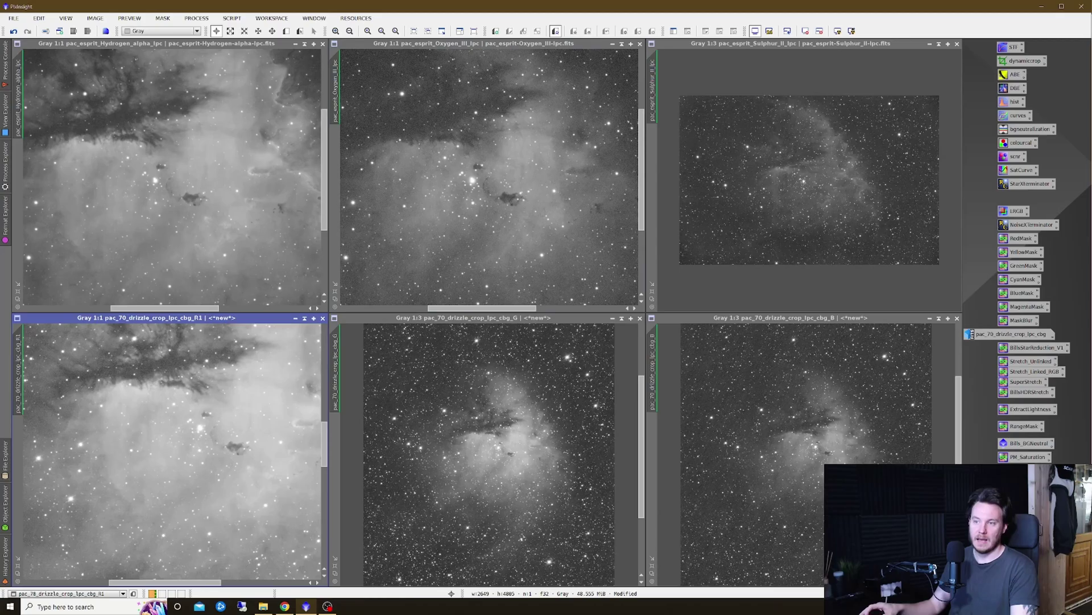
{"action": "left_click", "coordinate": [528, 445]}
{"action": "scroll", "coordinate": [529, 445], "scroll_direction": "up", "scroll_amount": 2}
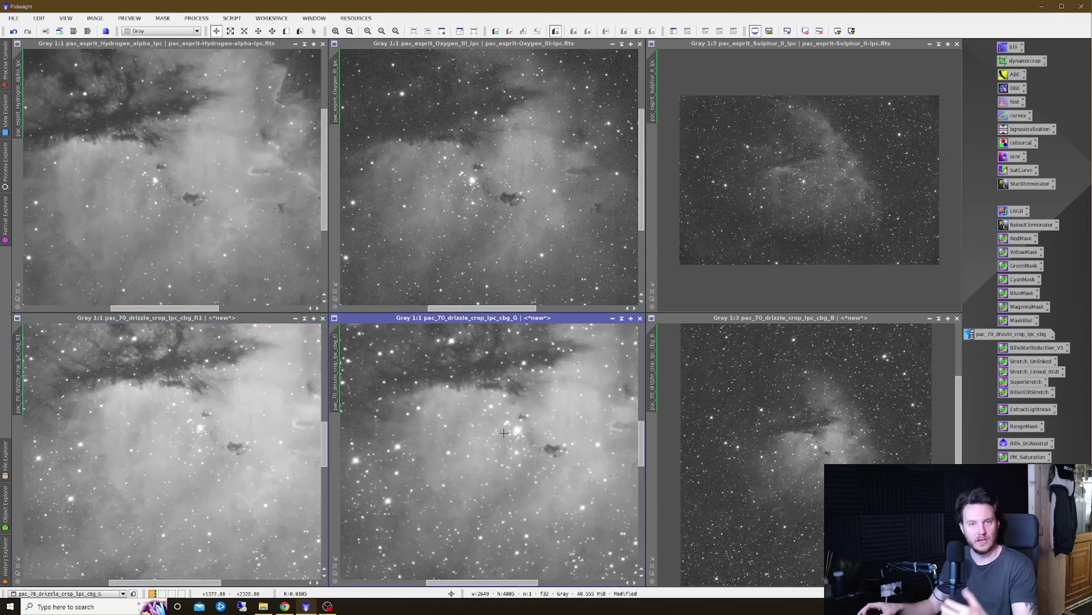
Close the unsaved B channel and Sulphur II images without saving
{"action": "left_click", "coordinate": [957, 318]}
{"action": "left_click", "coordinate": [530, 341]}
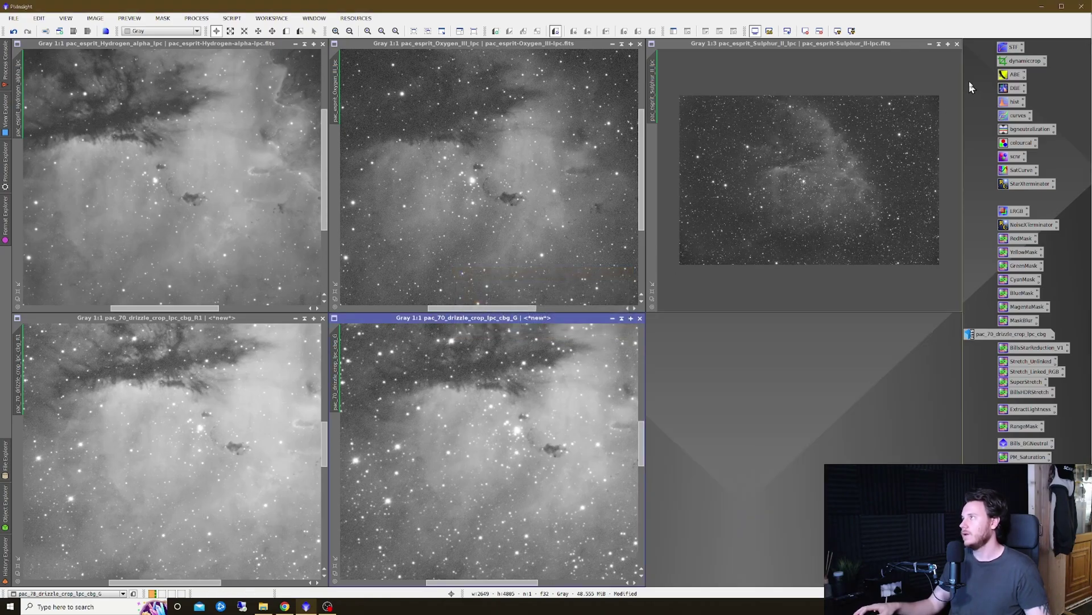
{"action": "left_click", "coordinate": [958, 44]}
{"action": "left_click", "coordinate": [524, 328]}
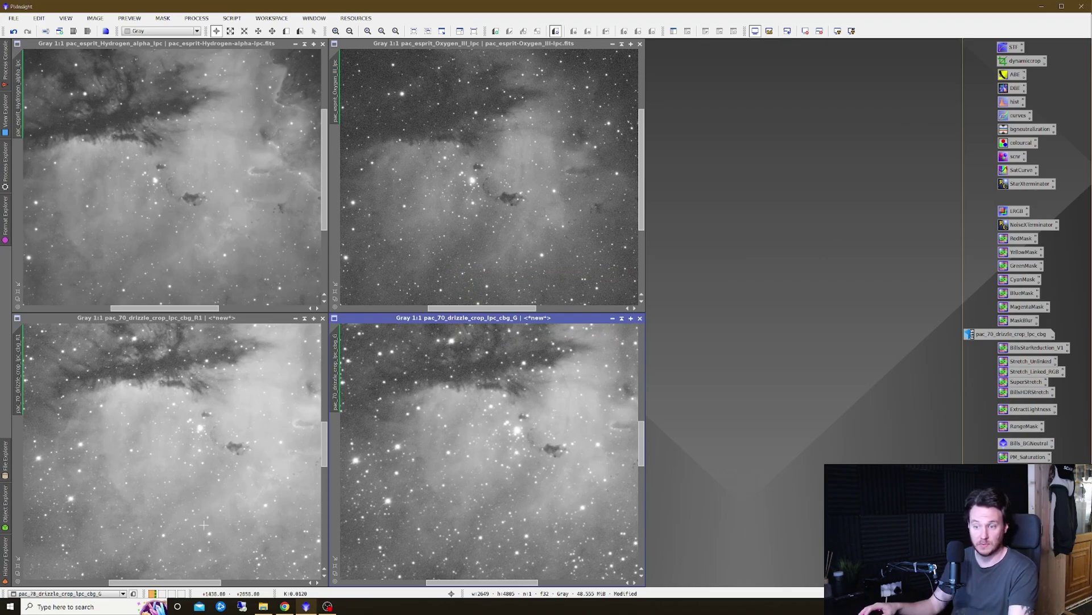
Pan the Hydrogen-alpha and Oxygen III views and reposition the Hydrogen-alpha view
{"action": "left_click_drag", "start_coordinate": [179, 582], "coordinate": [208, 590]}
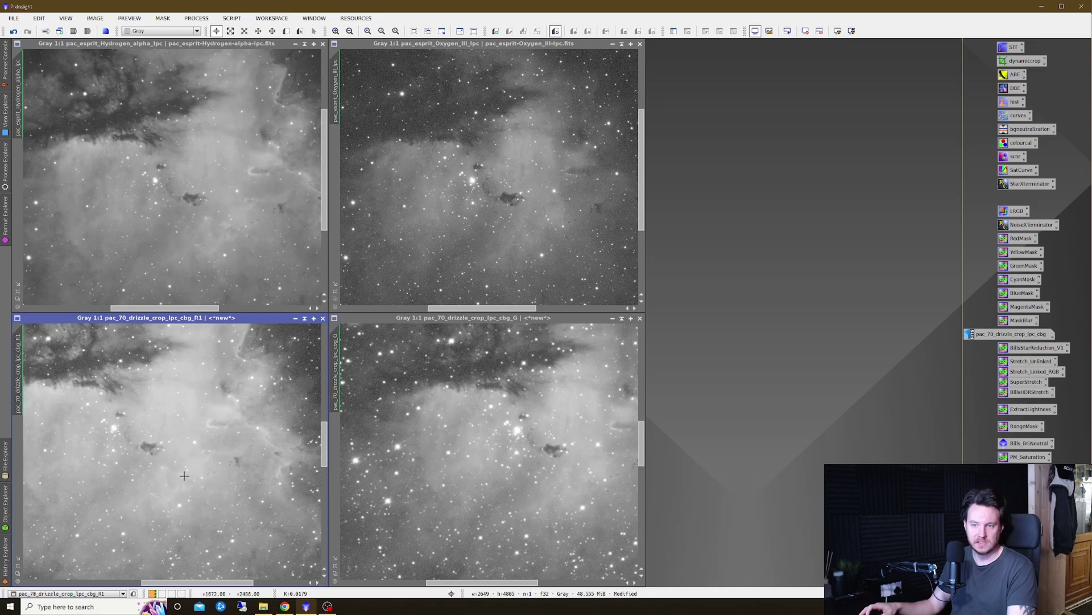
{"action": "left_click_drag", "start_coordinate": [169, 308], "coordinate": [182, 317]}
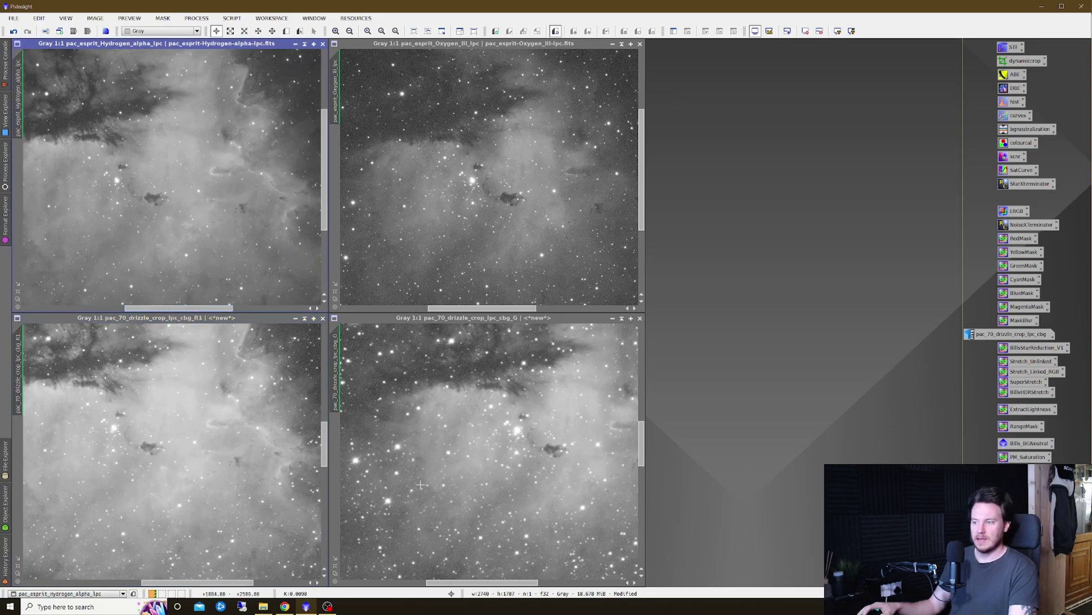
{"action": "left_click_drag", "start_coordinate": [459, 582], "coordinate": [472, 590]}
{"action": "left_click_drag", "start_coordinate": [470, 308], "coordinate": [486, 308]}
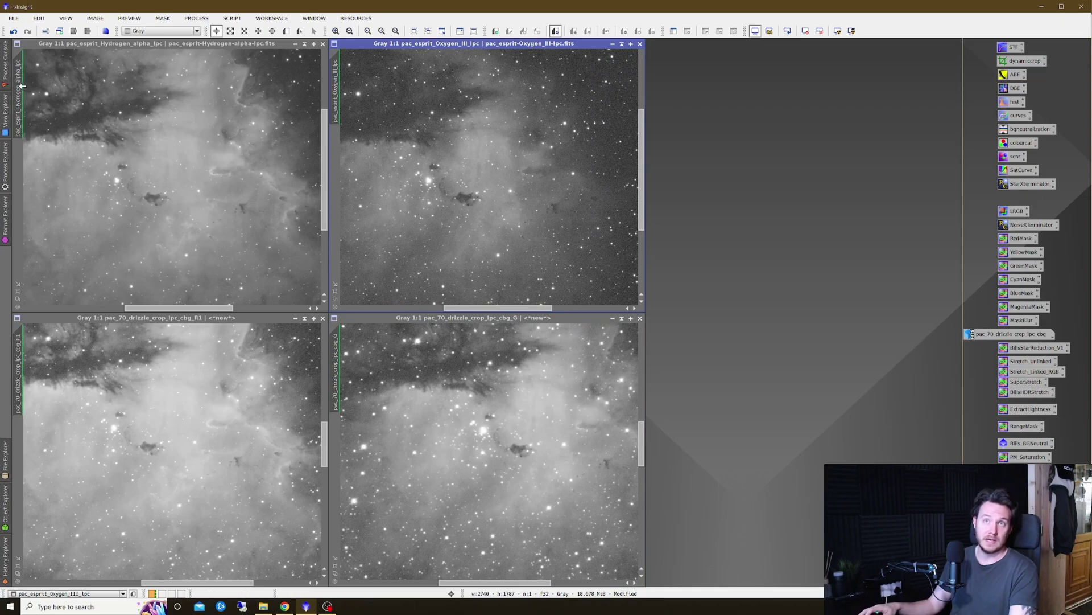
{"action": "left_click_drag", "start_coordinate": [18, 91], "coordinate": [331, 114]}
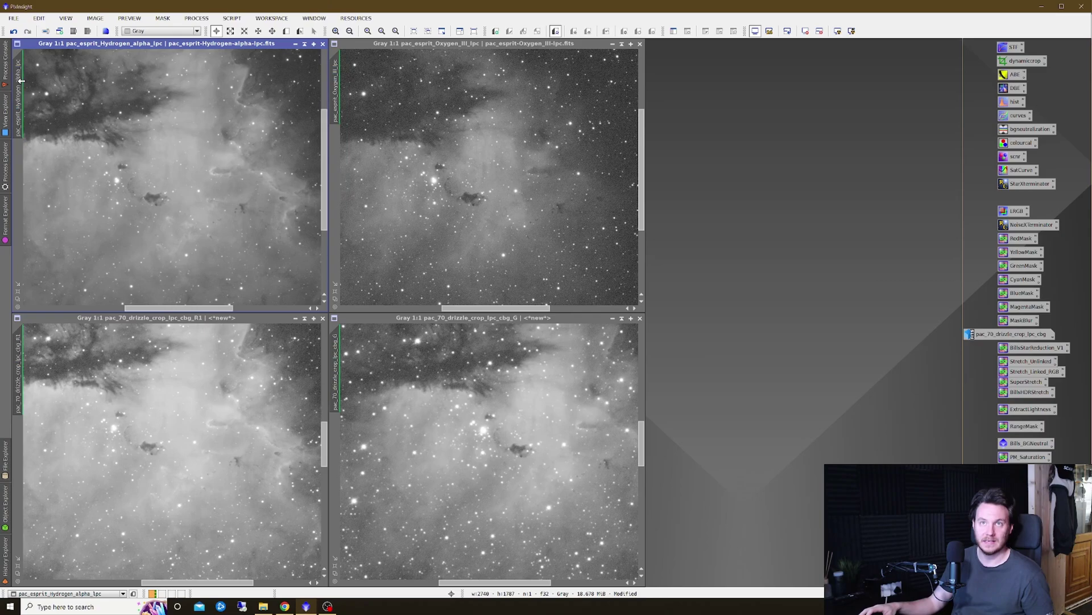
Copy the Hydrogen-alpha 1:1 framing onto the R1 view and fine-tune R1's position
{"action": "left_click_drag", "start_coordinate": [19, 85], "coordinate": [18, 358]}
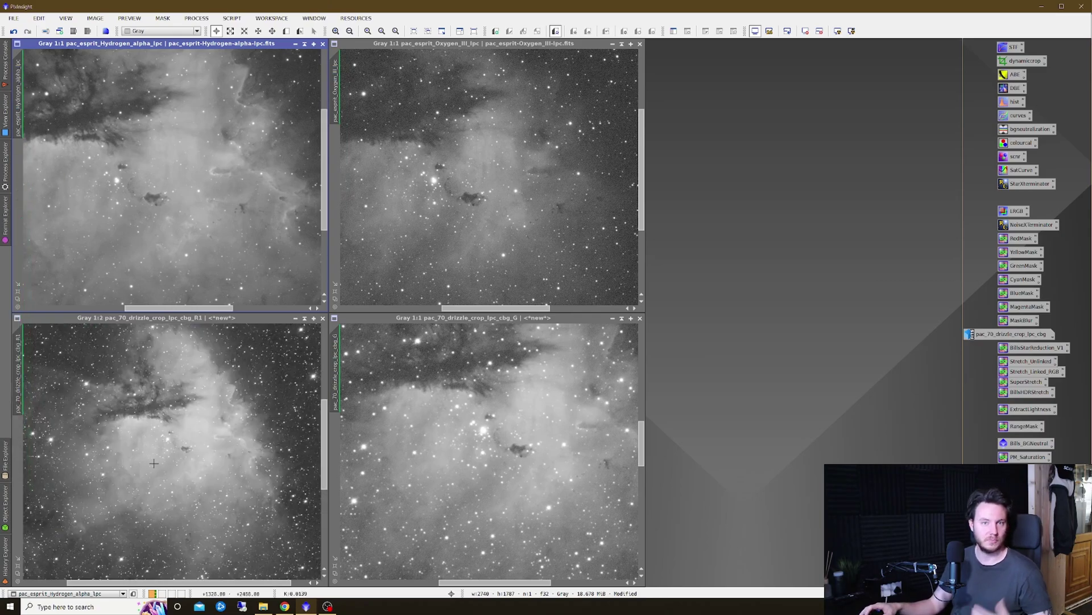
{"action": "left_click", "coordinate": [189, 434]}
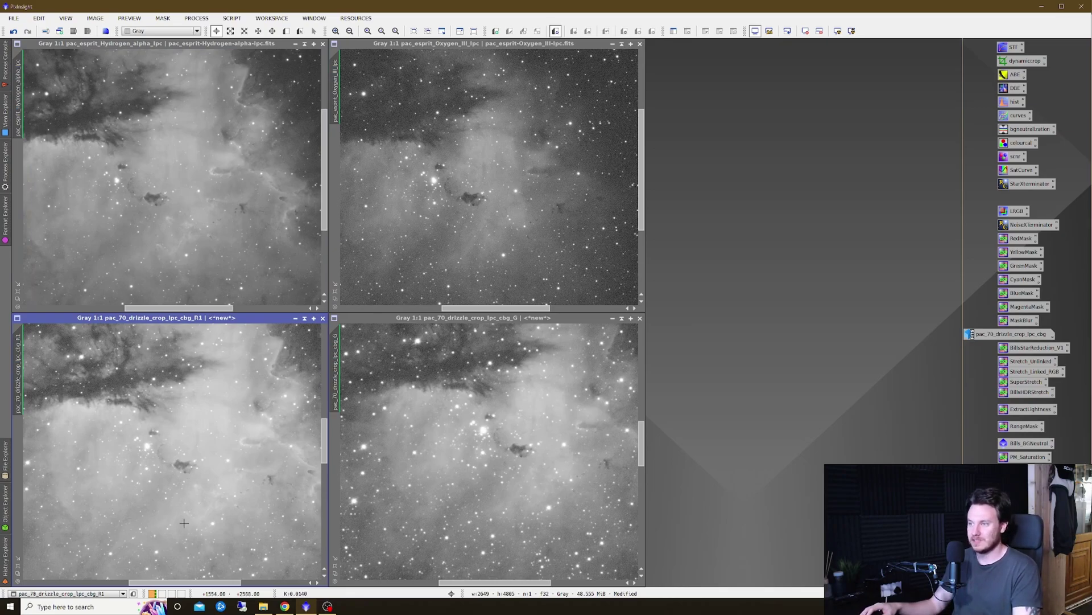
{"action": "left_click_drag", "start_coordinate": [184, 582], "coordinate": [188, 585]}
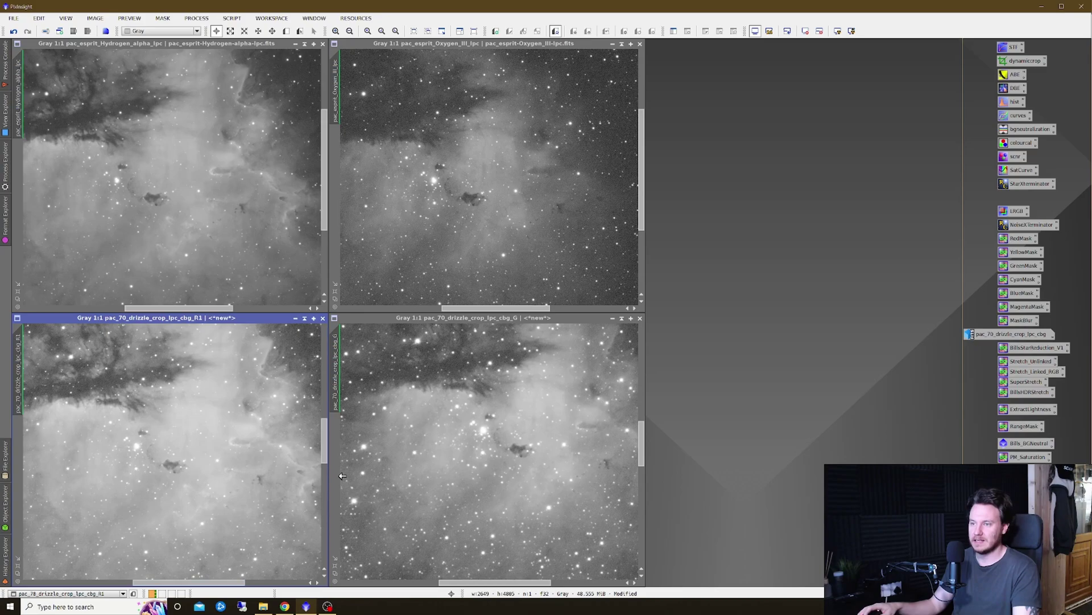
{"action": "left_click_drag", "start_coordinate": [326, 448], "coordinate": [326, 453]}
{"action": "scroll", "coordinate": [326, 452], "scroll_direction": "up", "scroll_amount": 2}
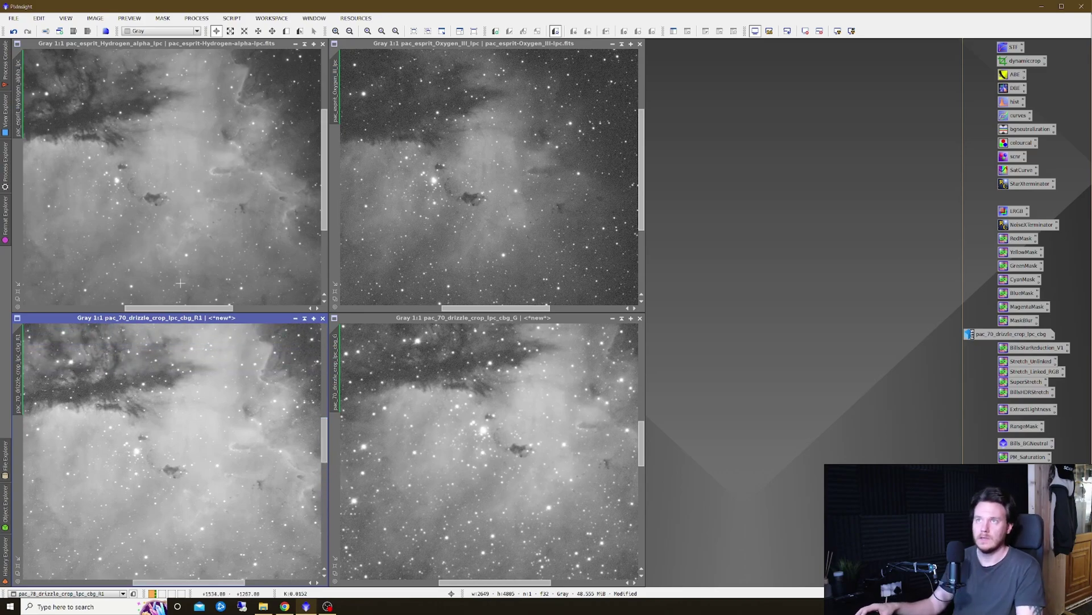
{"action": "scroll", "coordinate": [642, 441], "scroll_direction": "up", "scroll_amount": 2}
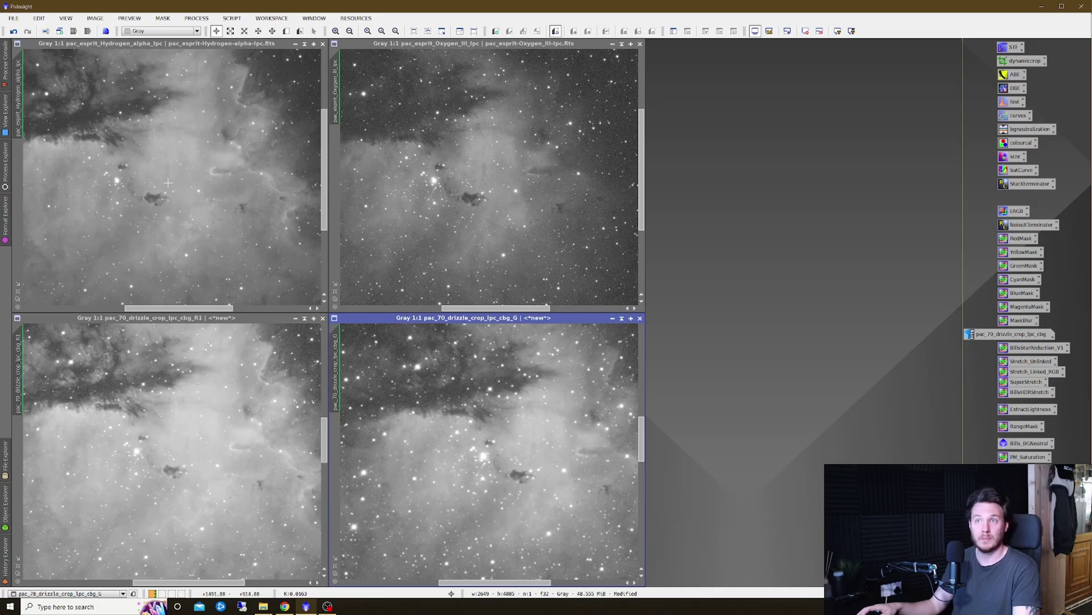
Zoom the Hydrogen-alpha, Oxygen III, R1 and G views to 2:1, aligned on the dark globule
{"action": "scroll", "coordinate": [141, 186], "scroll_direction": "up", "scroll_amount": 1}
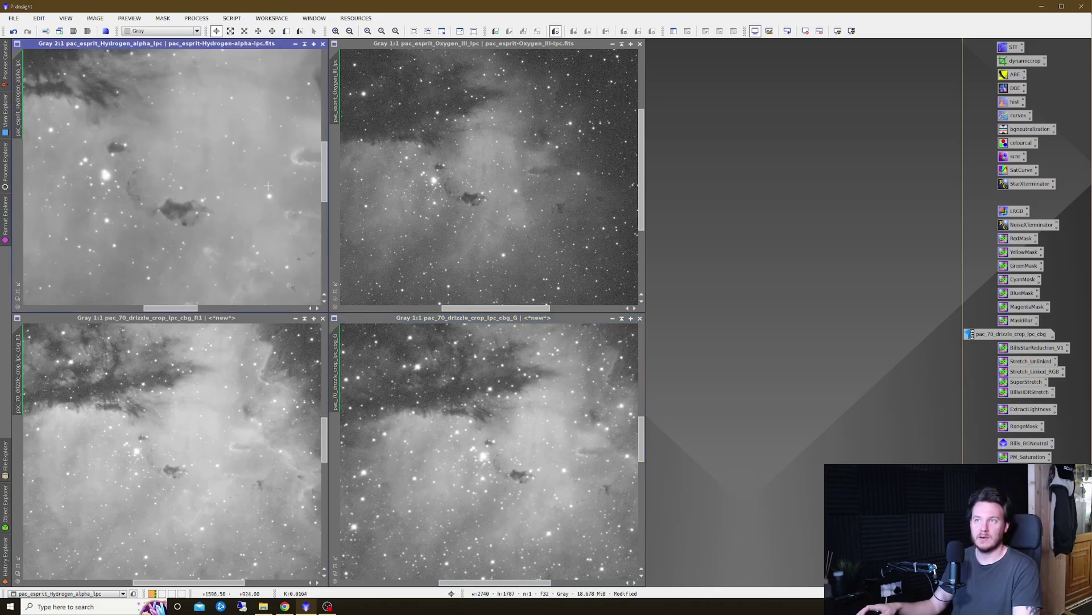
{"action": "left_click_drag", "start_coordinate": [183, 308], "coordinate": [192, 307]}
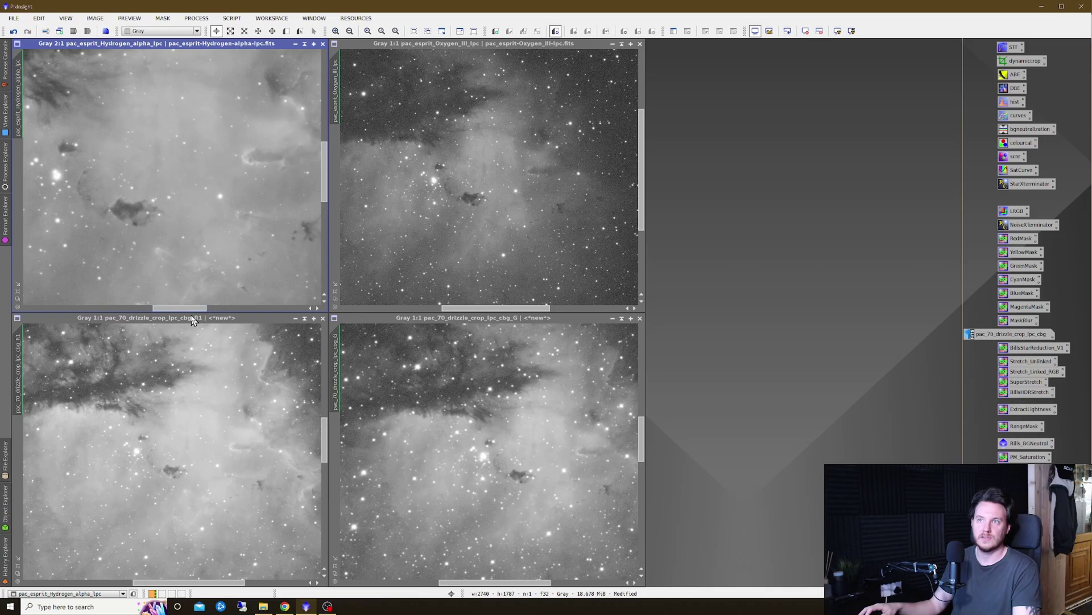
{"action": "scroll", "coordinate": [192, 453], "scroll_direction": "up", "scroll_amount": 1}
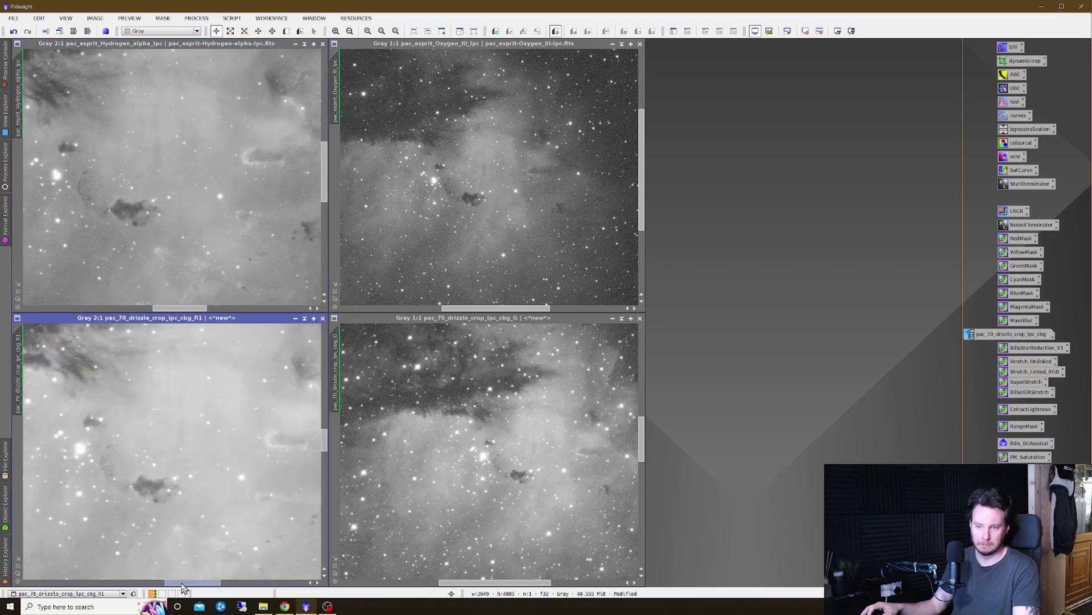
{"action": "left_click_drag", "start_coordinate": [183, 582], "coordinate": [191, 589]}
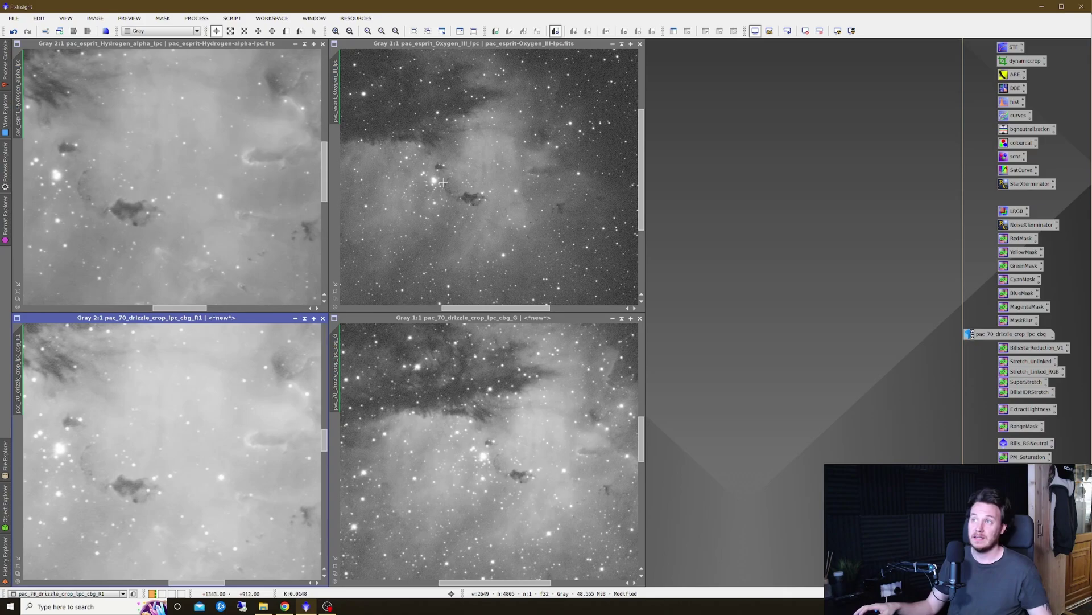
{"action": "scroll", "coordinate": [443, 182], "scroll_direction": "down", "scroll_amount": 1}
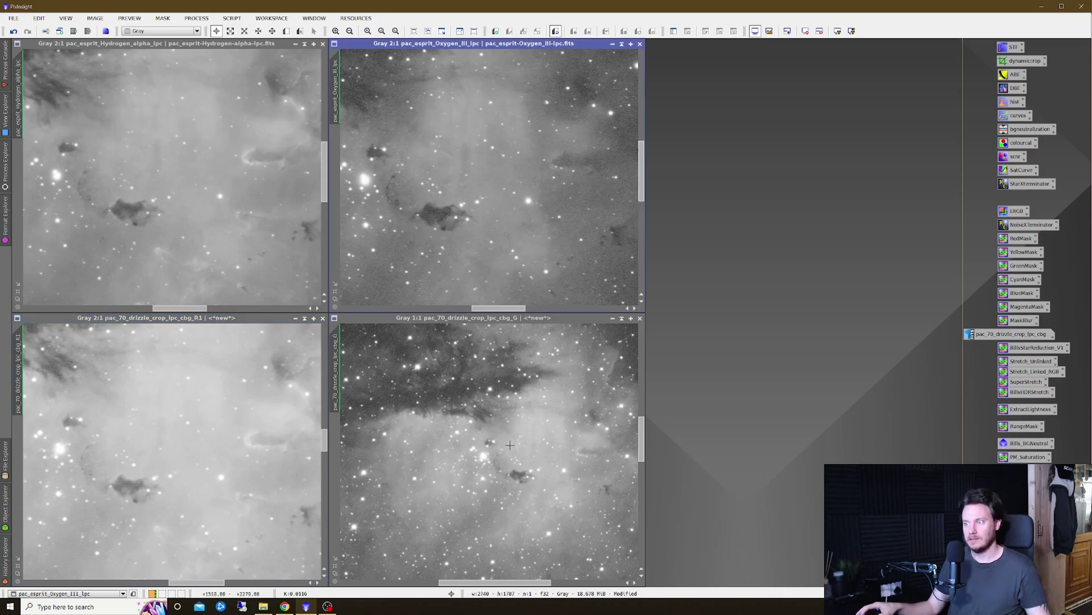
{"action": "scroll", "coordinate": [514, 445], "scroll_direction": "down", "scroll_amount": 1}
{"action": "left_click_drag", "start_coordinate": [503, 583], "coordinate": [516, 591]}
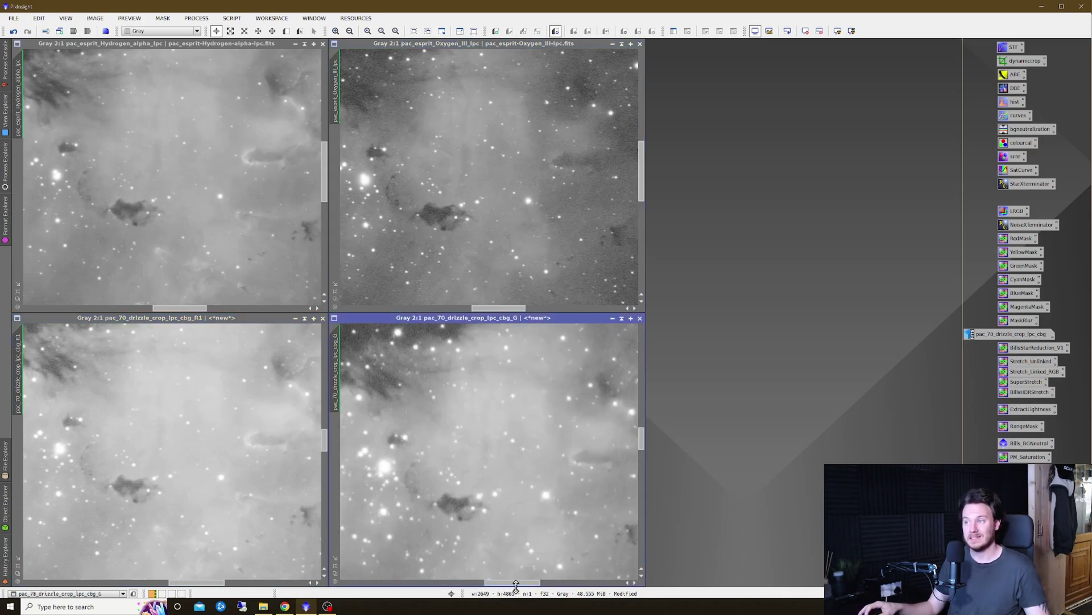
{"action": "left_click_drag", "start_coordinate": [503, 307], "coordinate": [499, 313]}
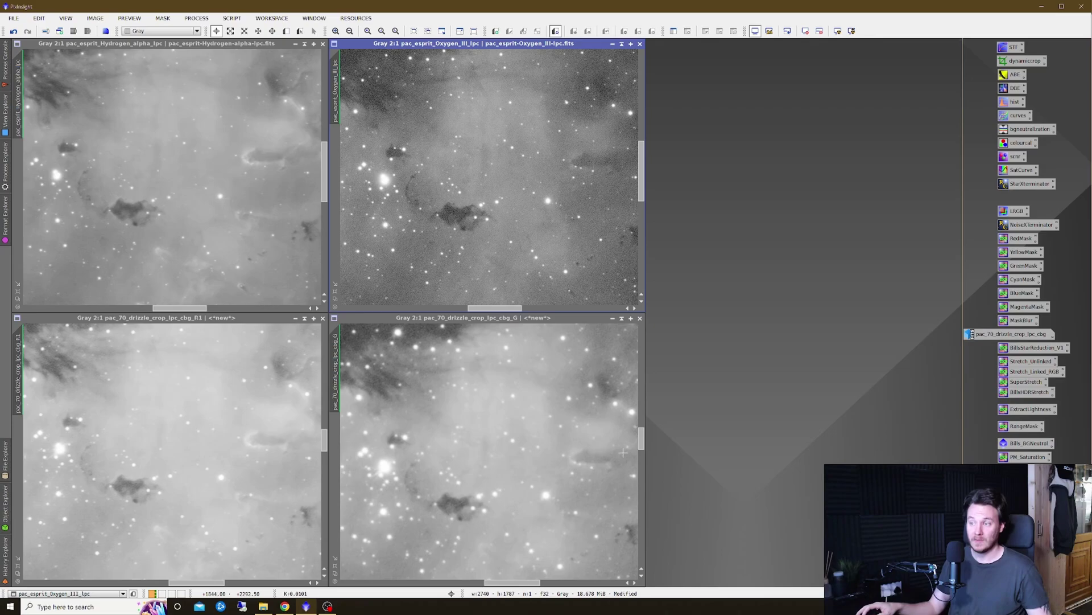
{"action": "left_click_drag", "start_coordinate": [642, 438], "coordinate": [643, 439]}
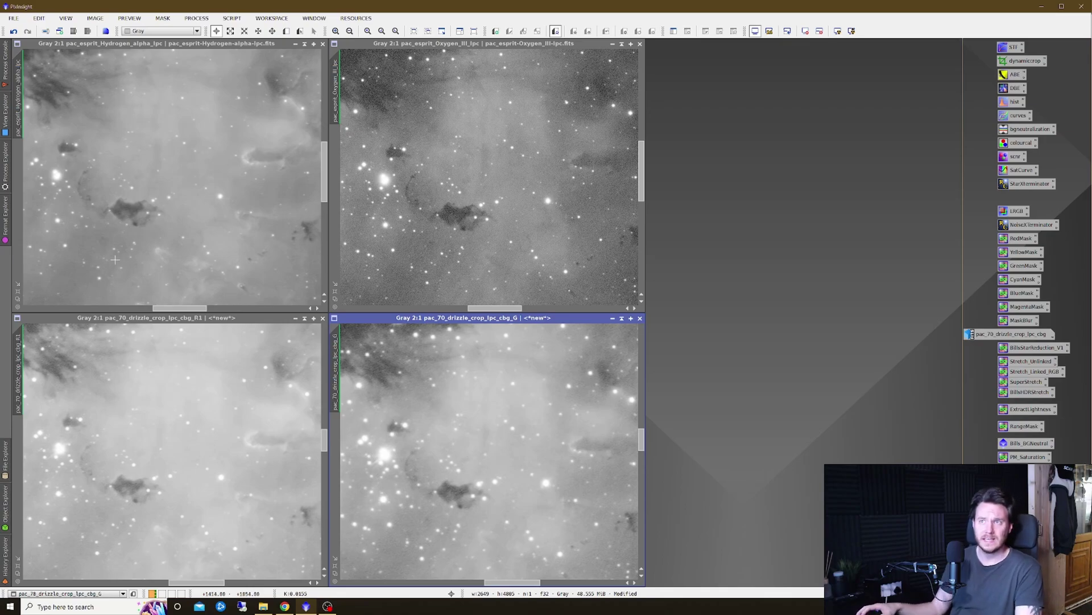
Zoom the Hydrogen-alpha and R1 views to 3:1 on the dark globule, nudging Hydrogen-alpha's position
{"action": "scroll", "coordinate": [75, 201], "scroll_direction": "up", "scroll_amount": 1}
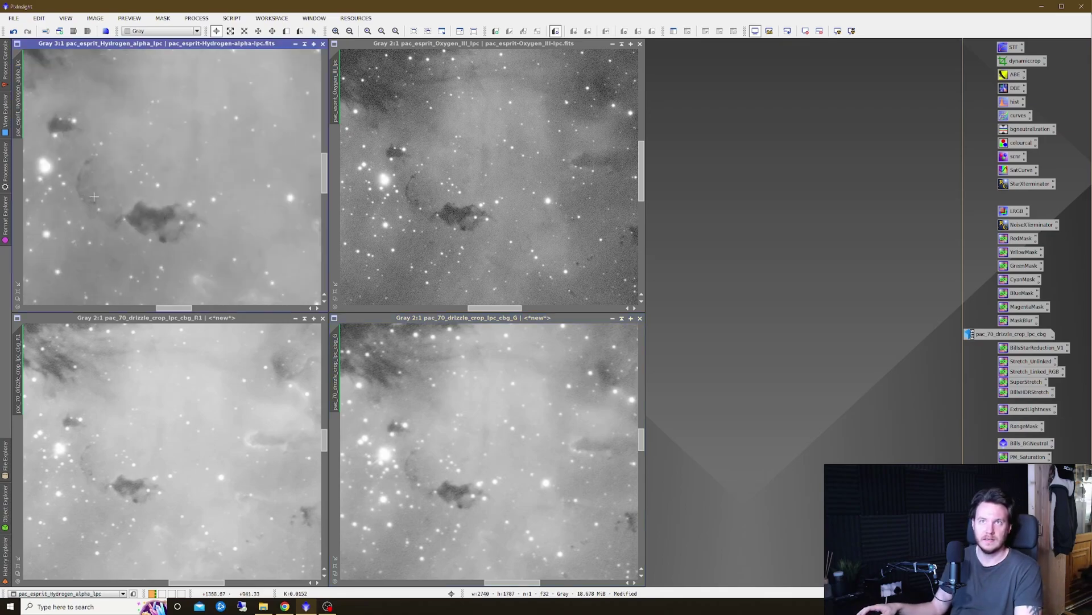
{"action": "scroll", "coordinate": [75, 462], "scroll_direction": "up", "scroll_amount": 1}
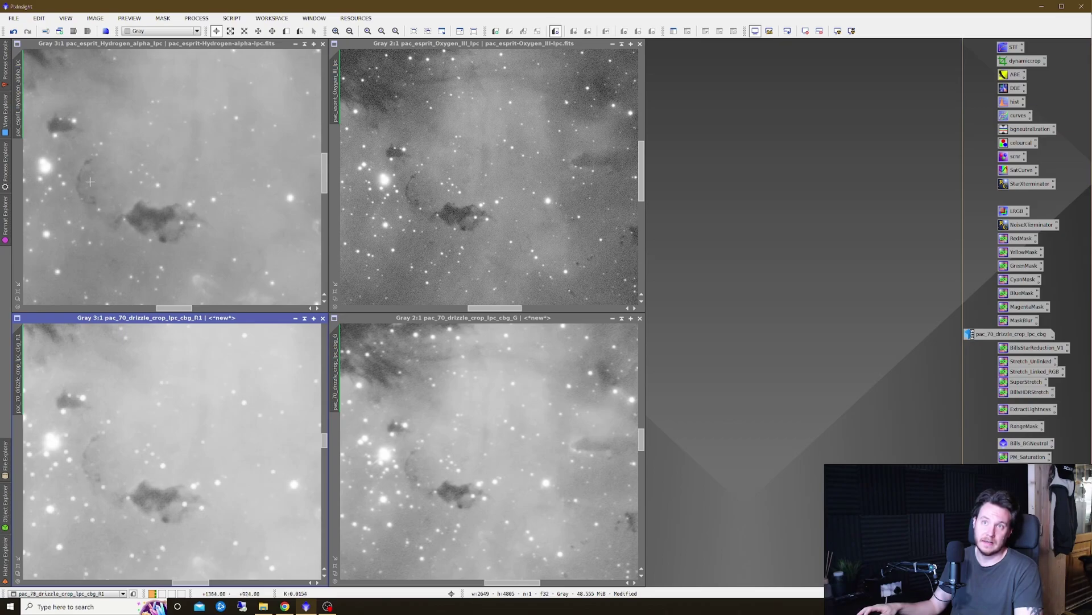
{"action": "scroll", "coordinate": [90, 181], "scroll_direction": "up", "scroll_amount": 3}
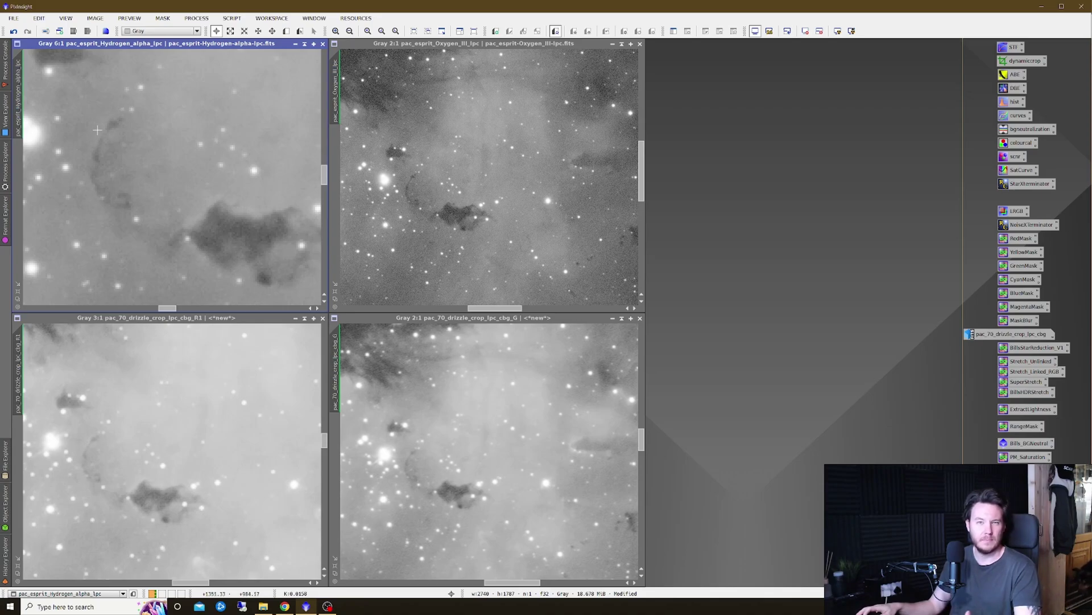
{"action": "scroll", "coordinate": [143, 182], "scroll_direction": "down", "scroll_amount": 3}
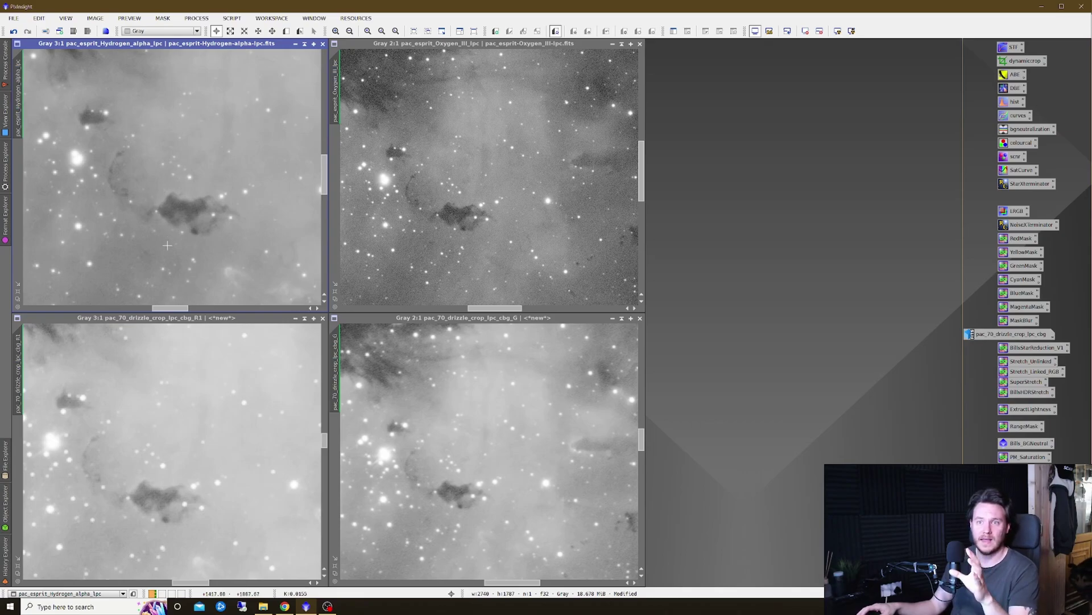
{"action": "left_click_drag", "start_coordinate": [171, 312], "coordinate": [174, 312]}
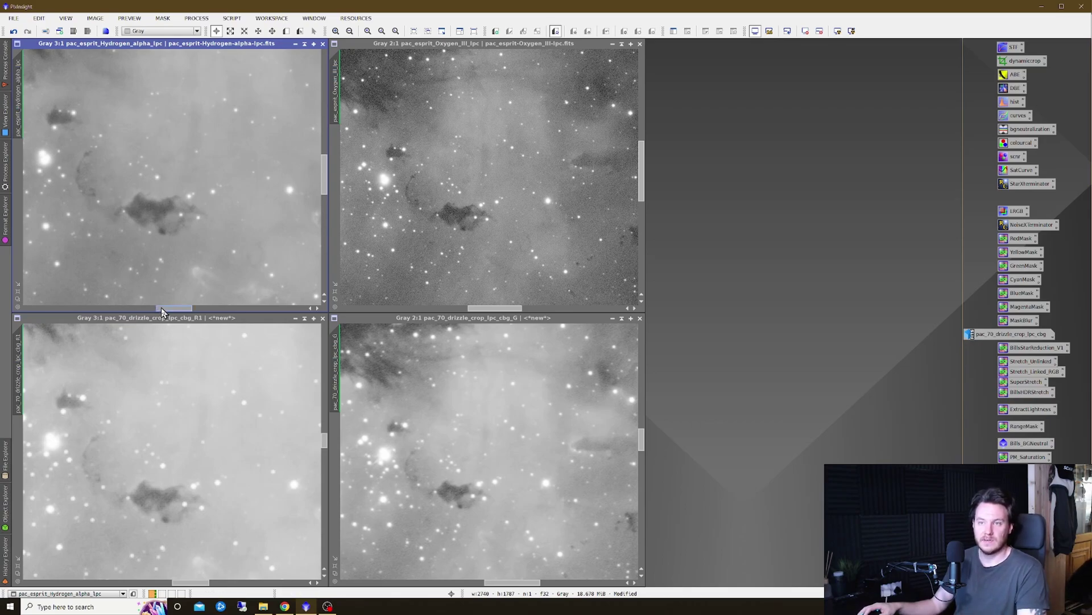
Pan the Hydrogen-alpha and R1 views at 3:1 over to the dark dust lane
{"action": "left_click_drag", "start_coordinate": [165, 308], "coordinate": [184, 319]}
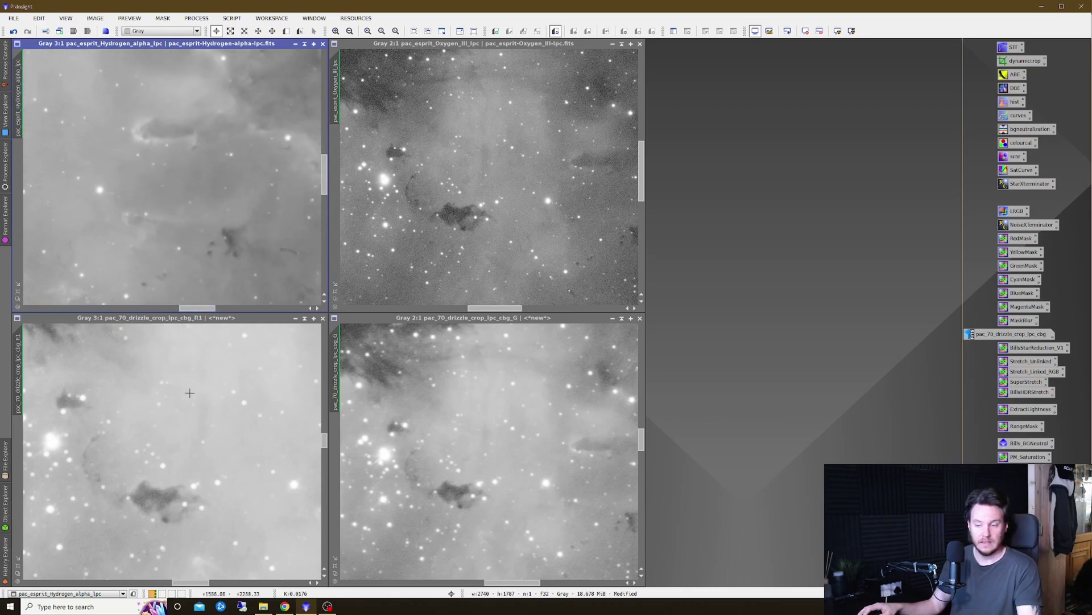
{"action": "left_click_drag", "start_coordinate": [191, 582], "coordinate": [208, 582]}
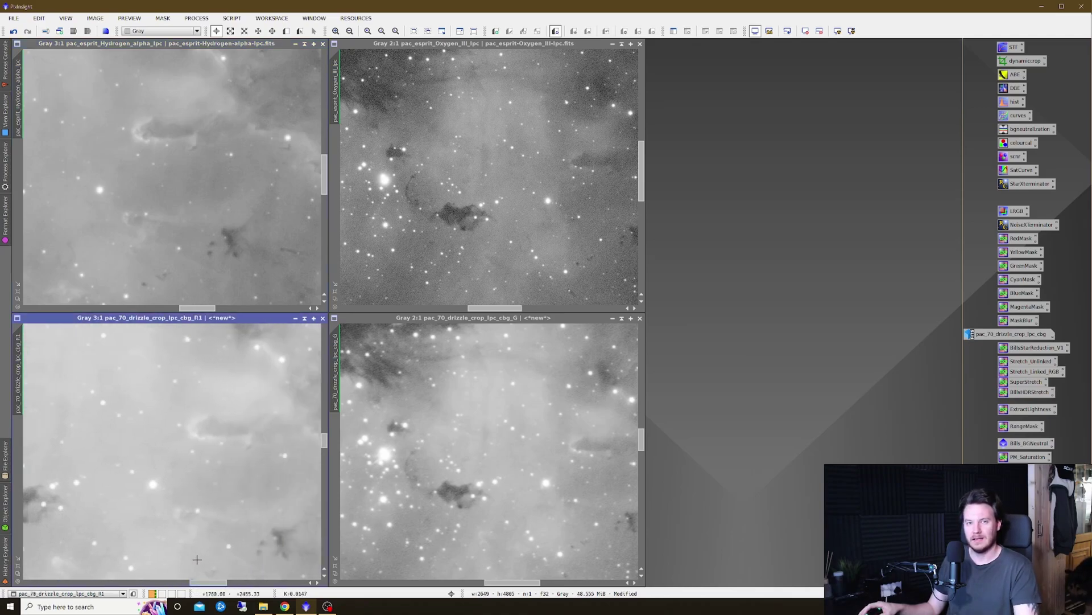
{"action": "left_click_drag", "start_coordinate": [197, 582], "coordinate": [201, 586]}
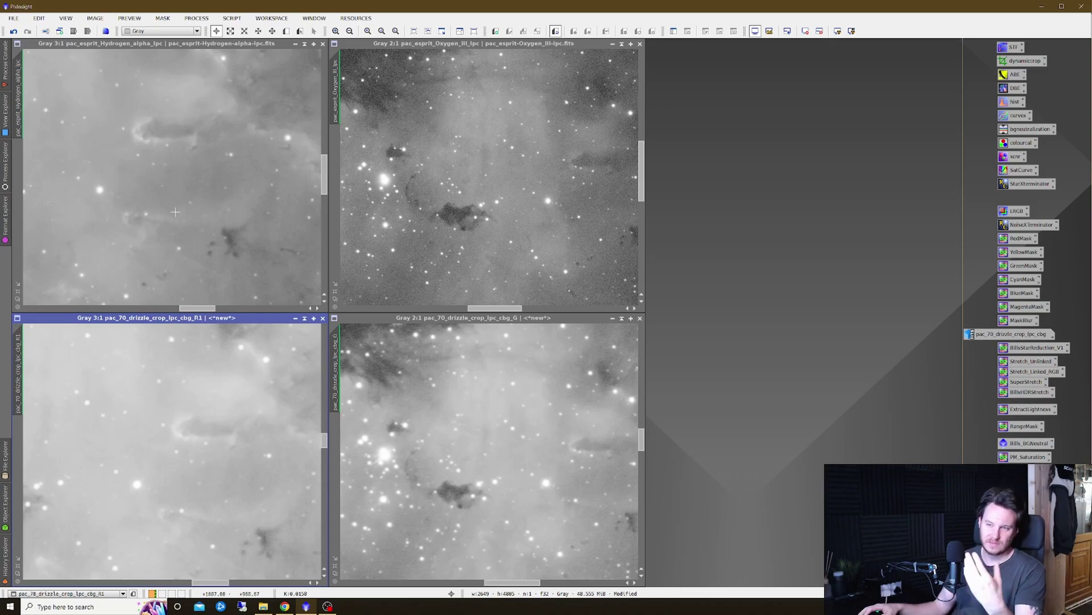
Zoom out and minimize the R1, G, Oxygen III and Hydrogen-alpha channel windows
{"action": "scroll", "coordinate": [181, 198], "scroll_direction": "down", "scroll_amount": 4}
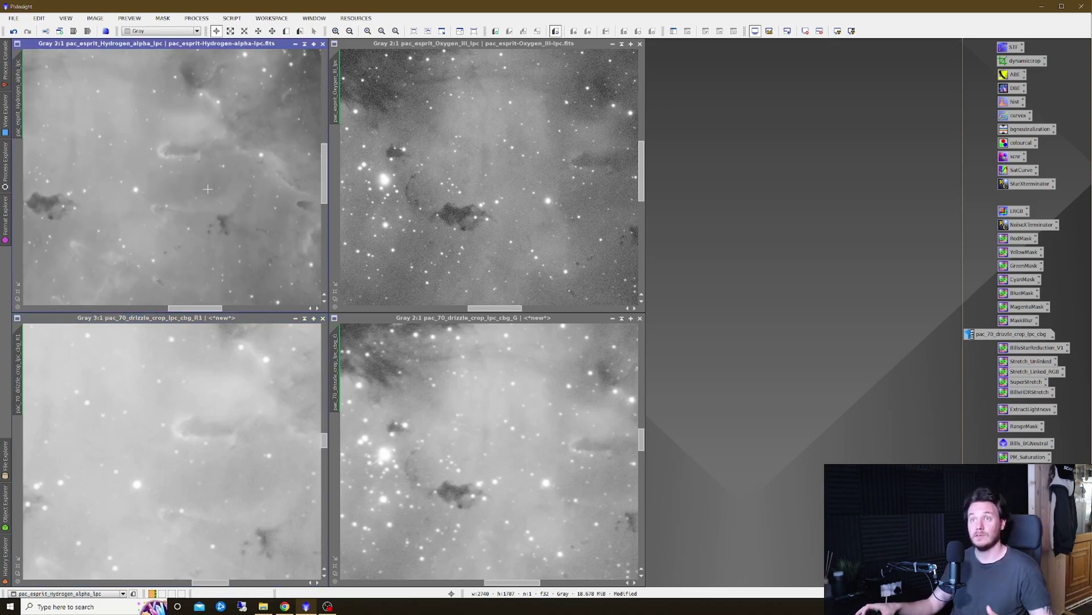
{"action": "scroll", "coordinate": [416, 197], "scroll_direction": "down", "scroll_amount": 3}
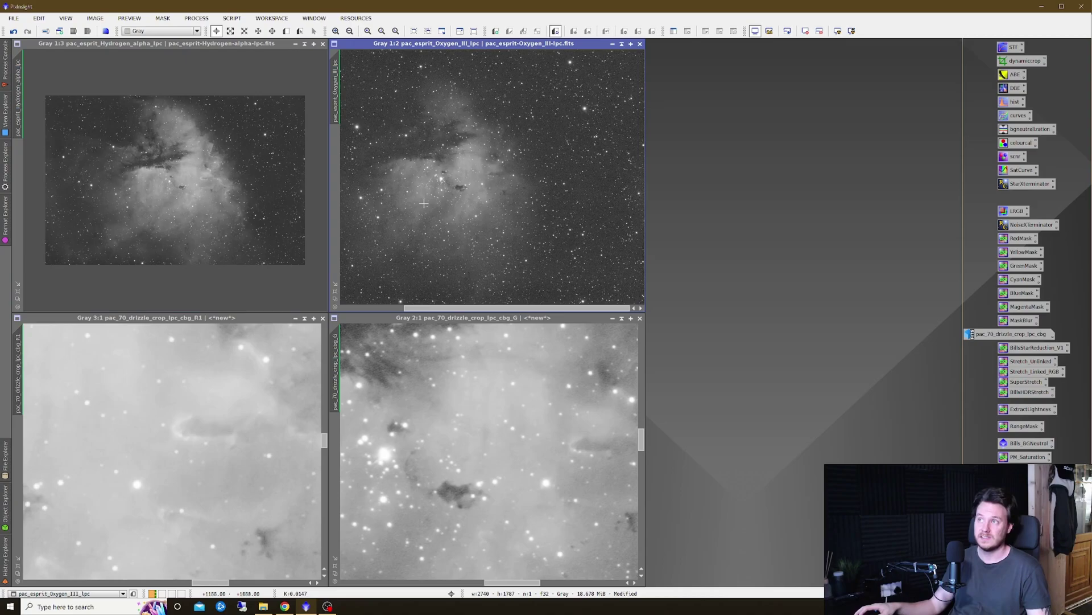
{"action": "scroll", "coordinate": [222, 438], "scroll_direction": "down", "scroll_amount": 2}
{"action": "scroll", "coordinate": [222, 438], "scroll_direction": "down", "scroll_amount": 2}
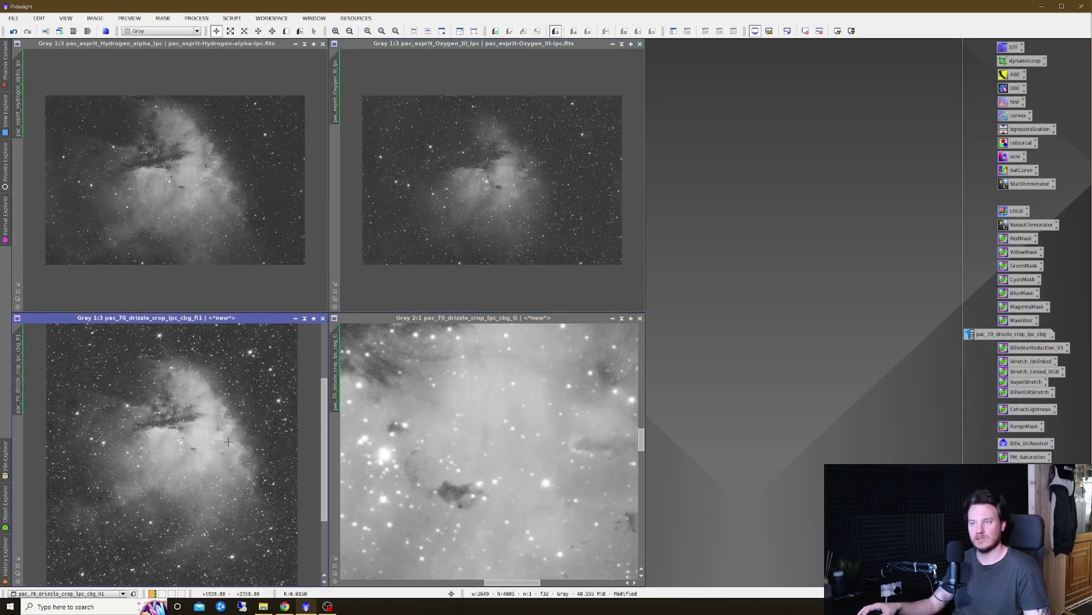
{"action": "scroll", "coordinate": [473, 441], "scroll_direction": "down", "scroll_amount": 3}
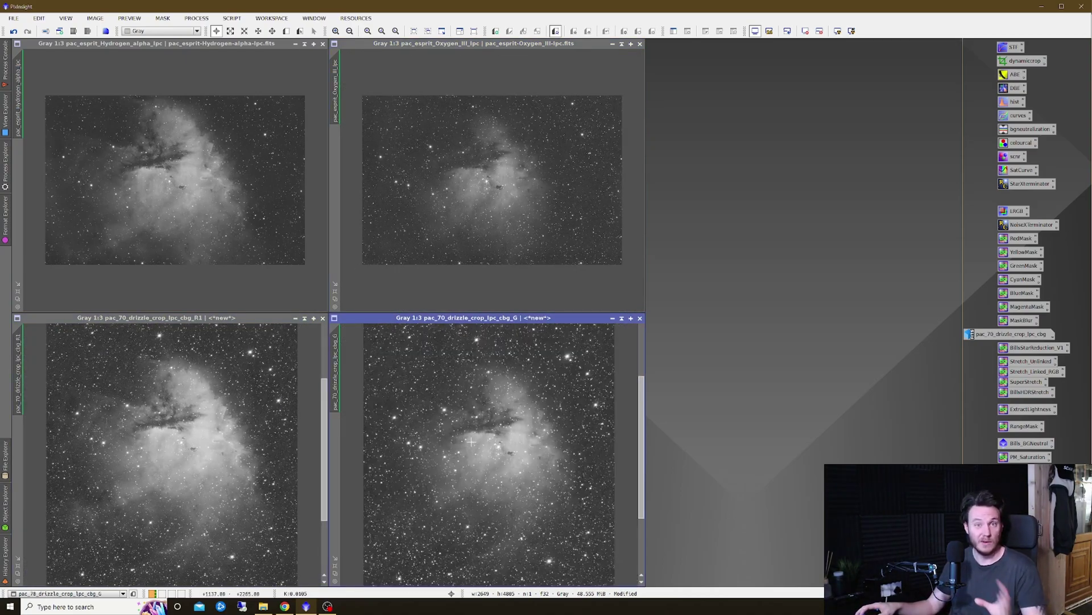
{"action": "left_click", "coordinate": [295, 318]}
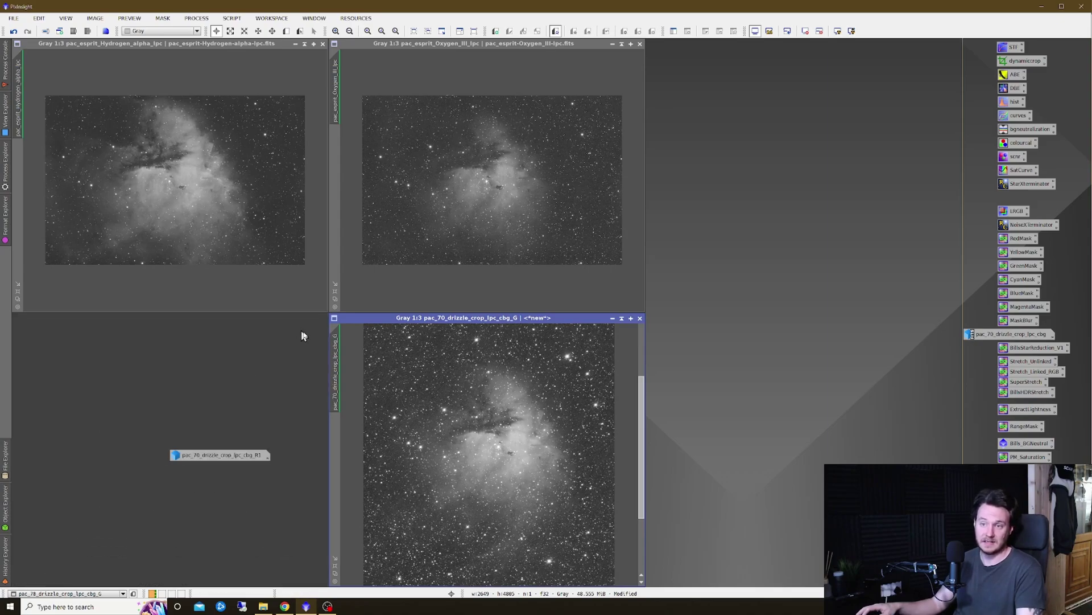
{"action": "left_click", "coordinate": [612, 317]}
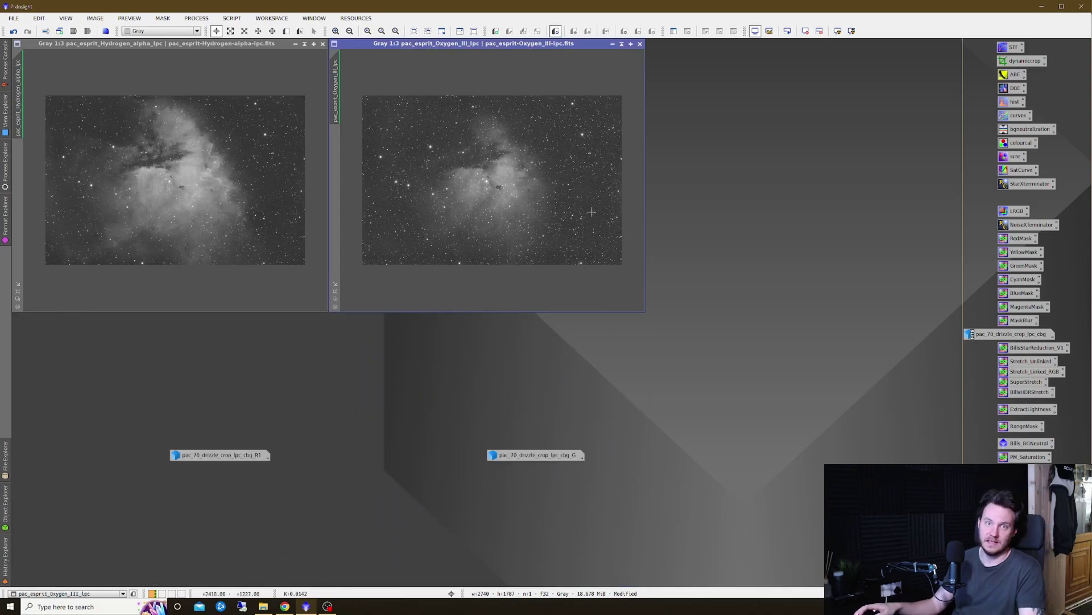
{"action": "left_click", "coordinate": [612, 44]}
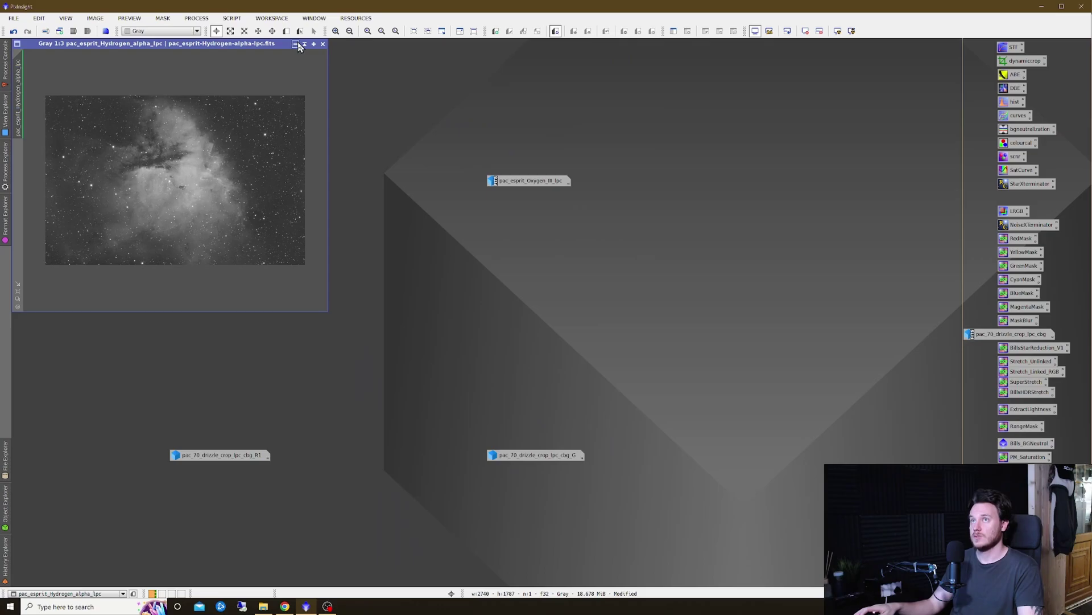
{"action": "left_click", "coordinate": [296, 44]}
Stack the four channel icons at the top right of the workspace
{"action": "left_click_drag", "start_coordinate": [195, 180], "coordinate": [882, 78]}
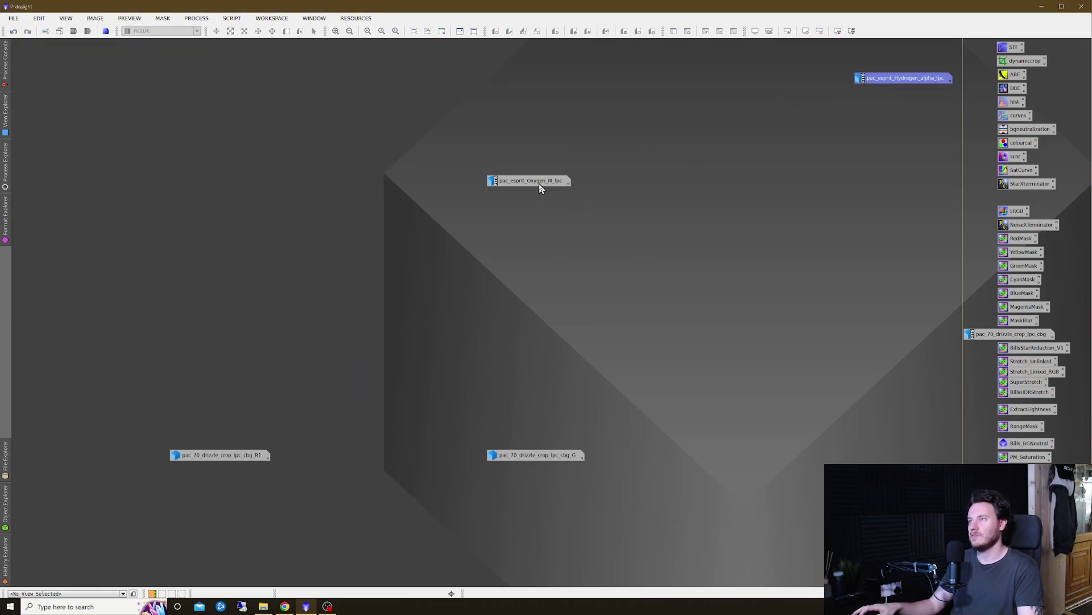
{"action": "left_click_drag", "start_coordinate": [540, 189], "coordinate": [912, 103]}
{"action": "left_click_drag", "start_coordinate": [537, 456], "coordinate": [911, 141]}
{"action": "left_click_drag", "start_coordinate": [212, 456], "coordinate": [897, 162]}
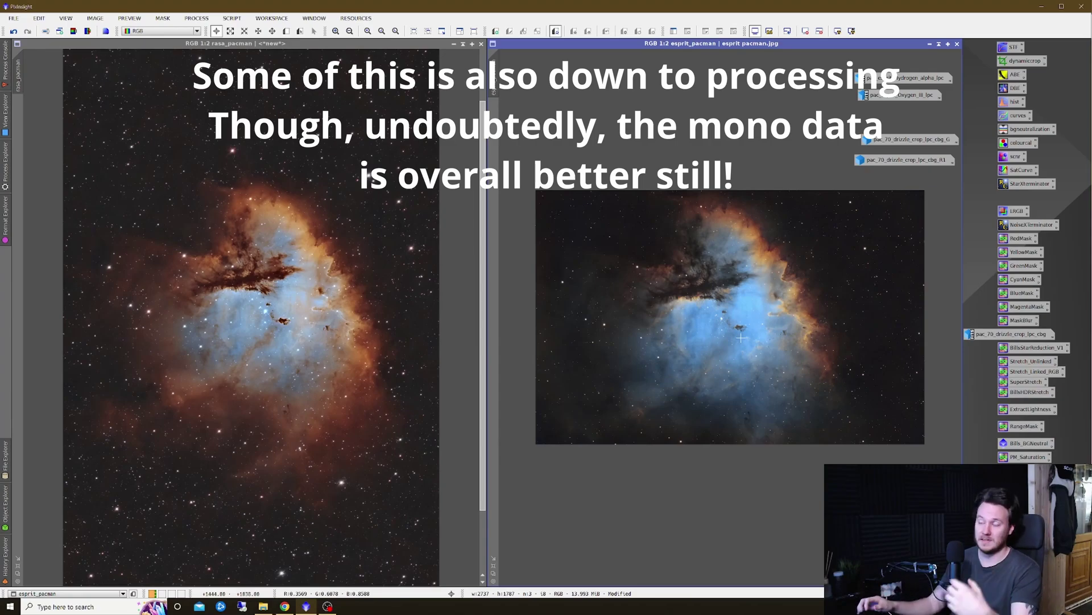
Zoom the rasa_pacman and esprit_pacman images to 2:1 on the nebula's blue core
{"action": "scroll", "coordinate": [740, 338], "scroll_direction": "up", "scroll_amount": 2}
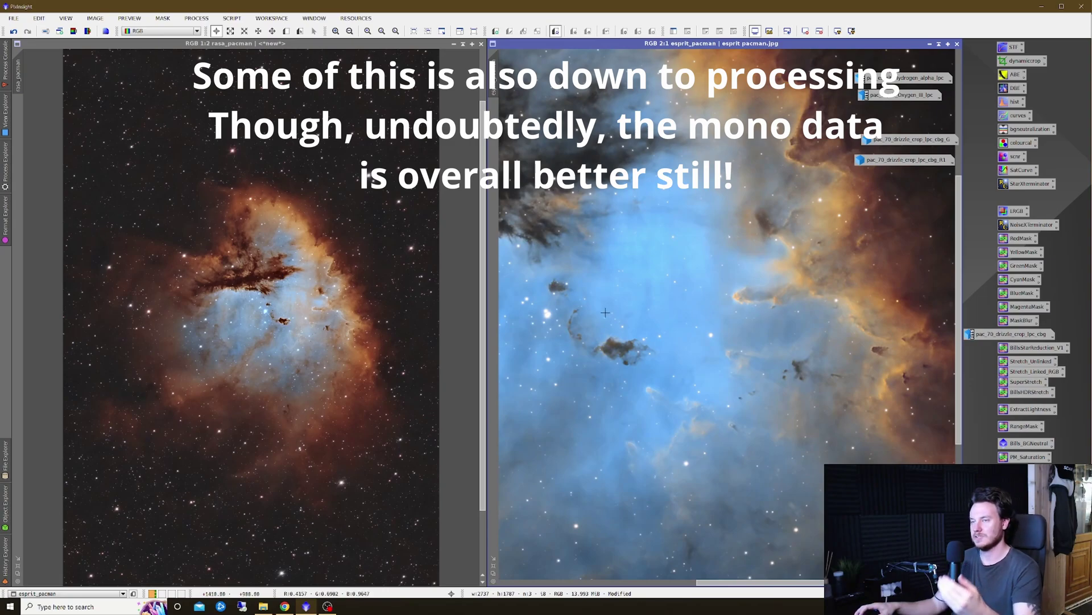
{"action": "scroll", "coordinate": [401, 313], "scroll_direction": "up", "scroll_amount": 2}
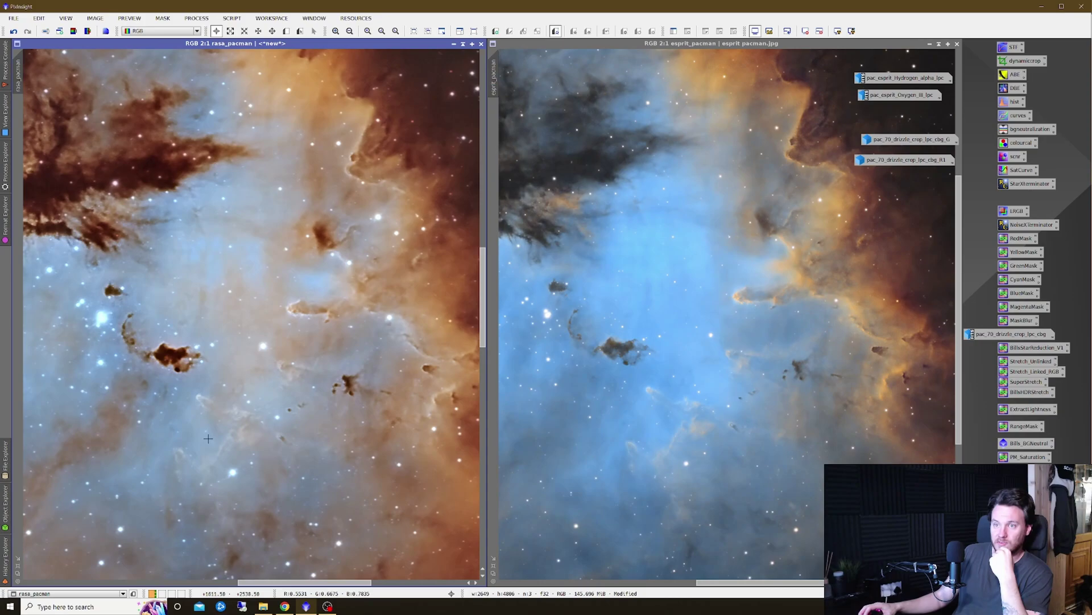
Zoom both Pacman views in to 3:1 on the core, then back out to 1:2 for full frames
{"action": "scroll", "coordinate": [235, 448], "scroll_direction": "up", "scroll_amount": 1}
{"action": "scroll", "coordinate": [660, 415], "scroll_direction": "up", "scroll_amount": 1}
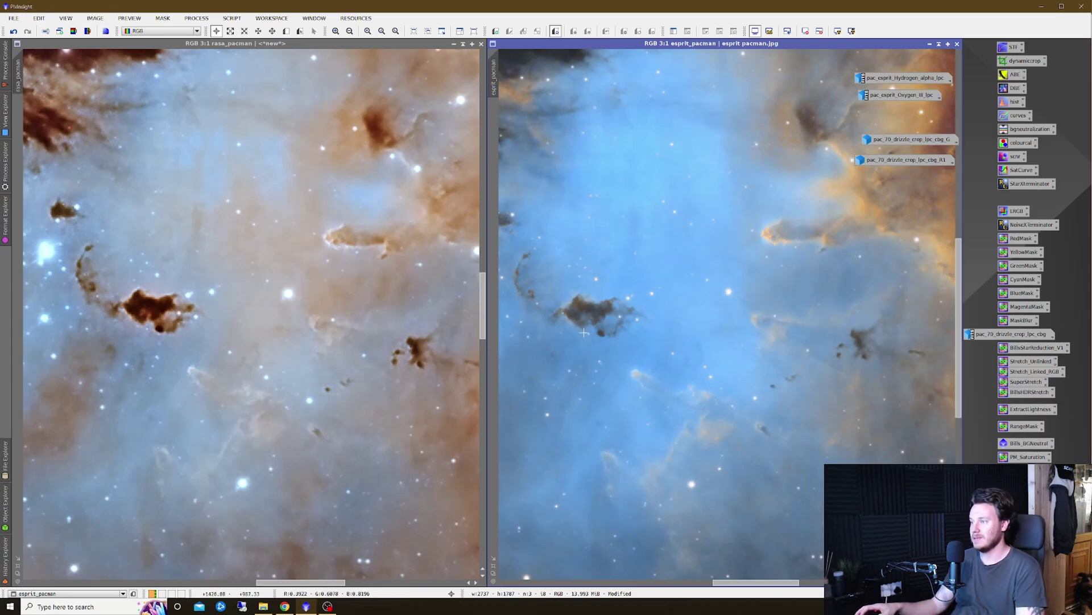
{"action": "scroll", "coordinate": [234, 351], "scroll_direction": "down", "scroll_amount": 2}
{"action": "scroll", "coordinate": [234, 351], "scroll_direction": "down", "scroll_amount": 1}
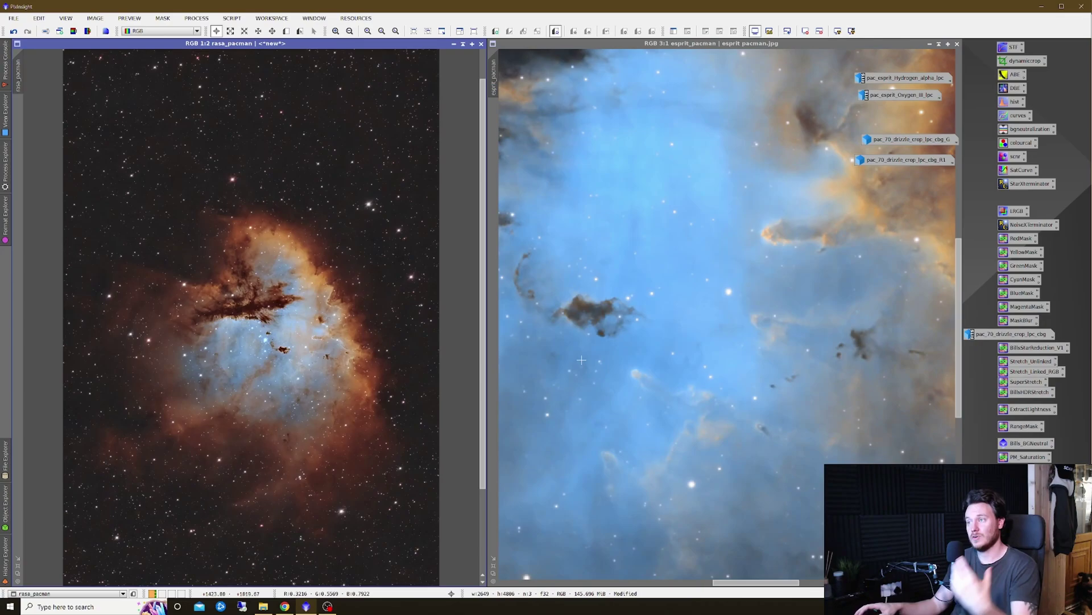
{"action": "scroll", "coordinate": [586, 358], "scroll_direction": "down", "scroll_amount": 3}
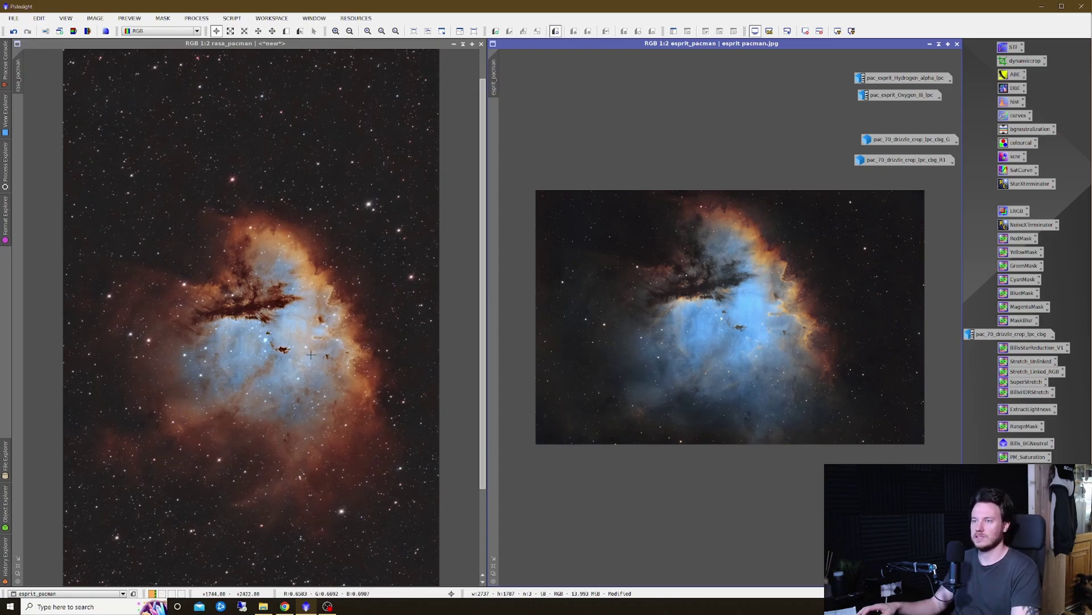
Zoom both views to 2:1 on the blue core and dust lanes, then return rasa_pacman to 1:2
{"action": "scroll", "coordinate": [313, 368], "scroll_direction": "up", "scroll_amount": 1}
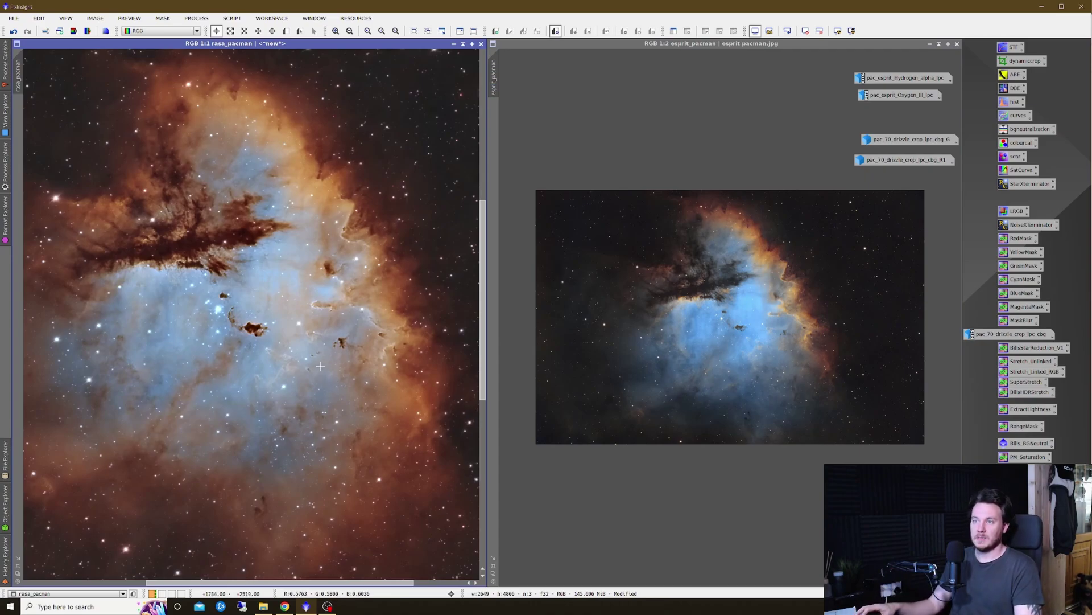
{"action": "scroll", "coordinate": [328, 379], "scroll_direction": "up", "scroll_amount": 1}
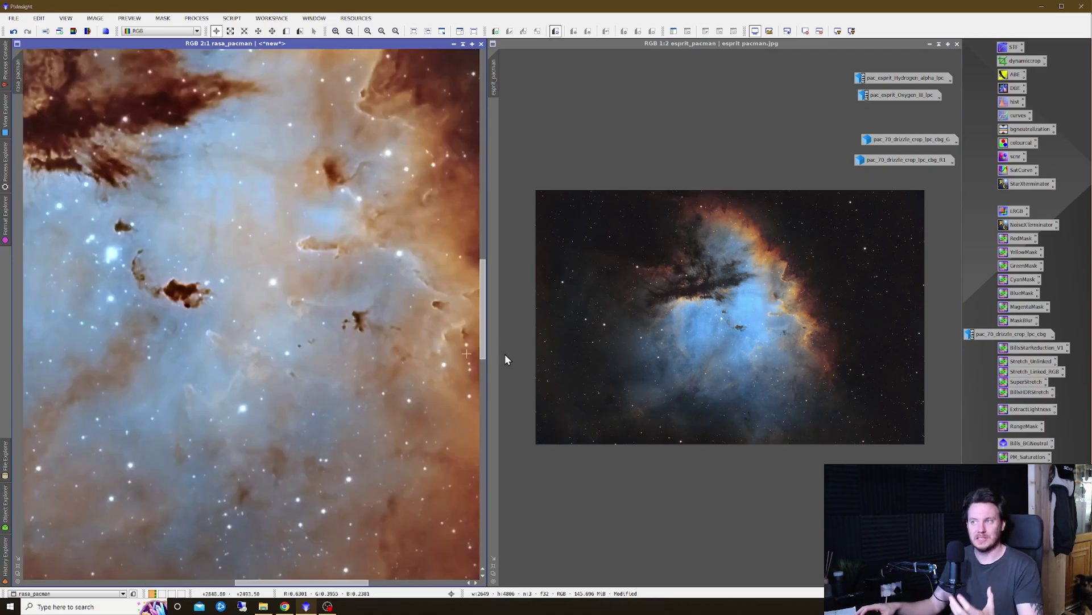
{"action": "scroll", "coordinate": [774, 322], "scroll_direction": "up", "scroll_amount": 1}
{"action": "scroll", "coordinate": [778, 324], "scroll_direction": "up", "scroll_amount": 1}
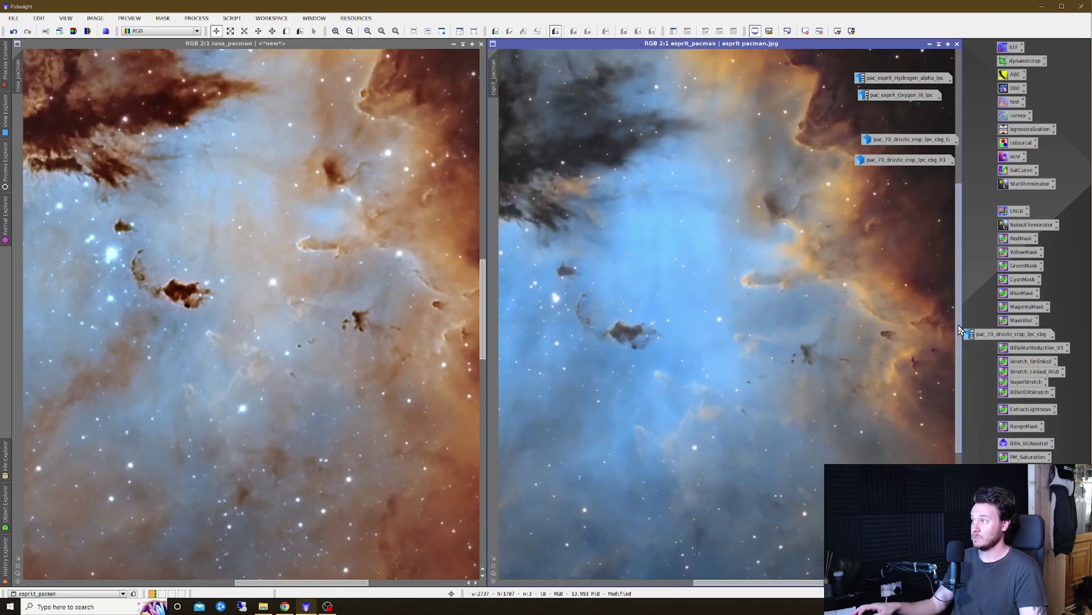
{"action": "scroll", "coordinate": [960, 330], "scroll_direction": "down", "scroll_amount": 1}
{"action": "scroll", "coordinate": [961, 328], "scroll_direction": "down", "scroll_amount": 1}
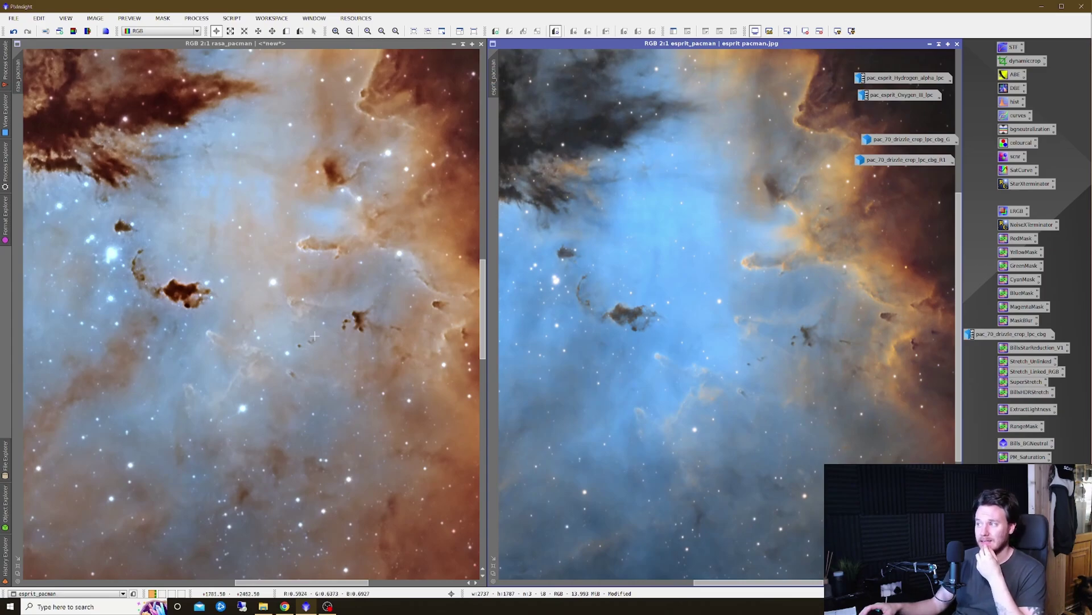
Zoom esprit_pacman out to 1:2 and adjust rasa_pacman's full-frame zoom
{"action": "scroll", "coordinate": [306, 336], "scroll_direction": "down", "scroll_amount": 2}
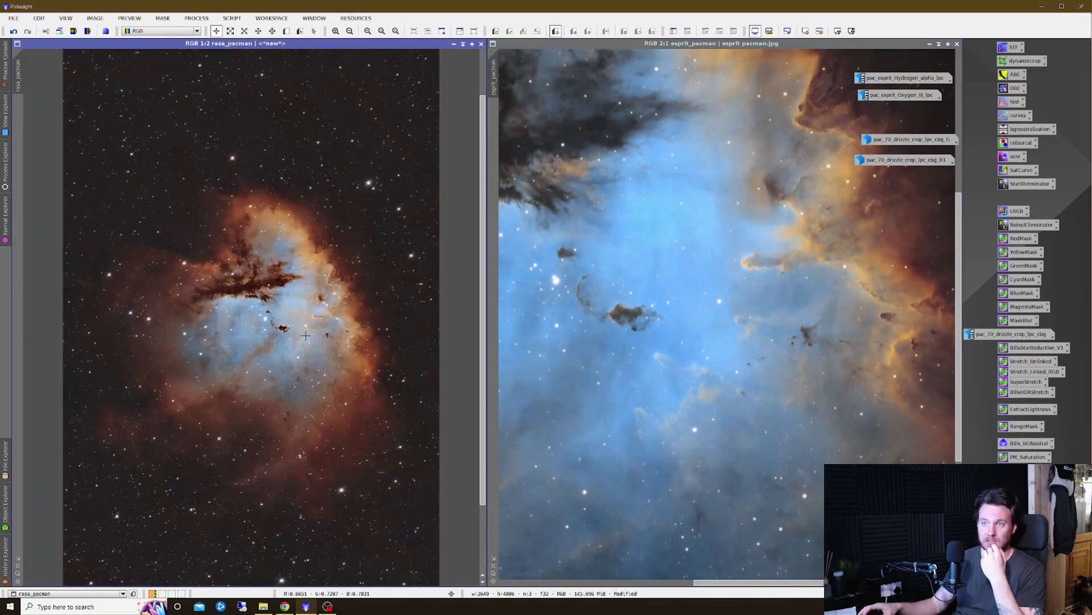
{"action": "scroll", "coordinate": [687, 331], "scroll_direction": "down", "scroll_amount": 2}
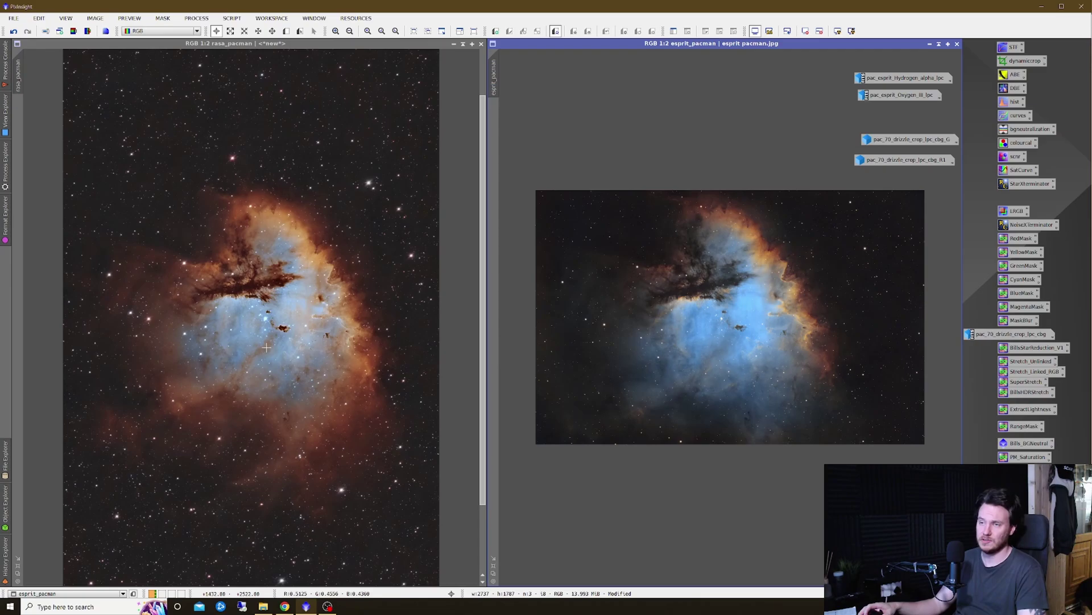
{"action": "left_click", "coordinate": [273, 328]}
{"action": "scroll", "coordinate": [273, 328], "scroll_direction": "up", "scroll_amount": 1}
{"action": "scroll", "coordinate": [276, 325], "scroll_direction": "down", "scroll_amount": 2}
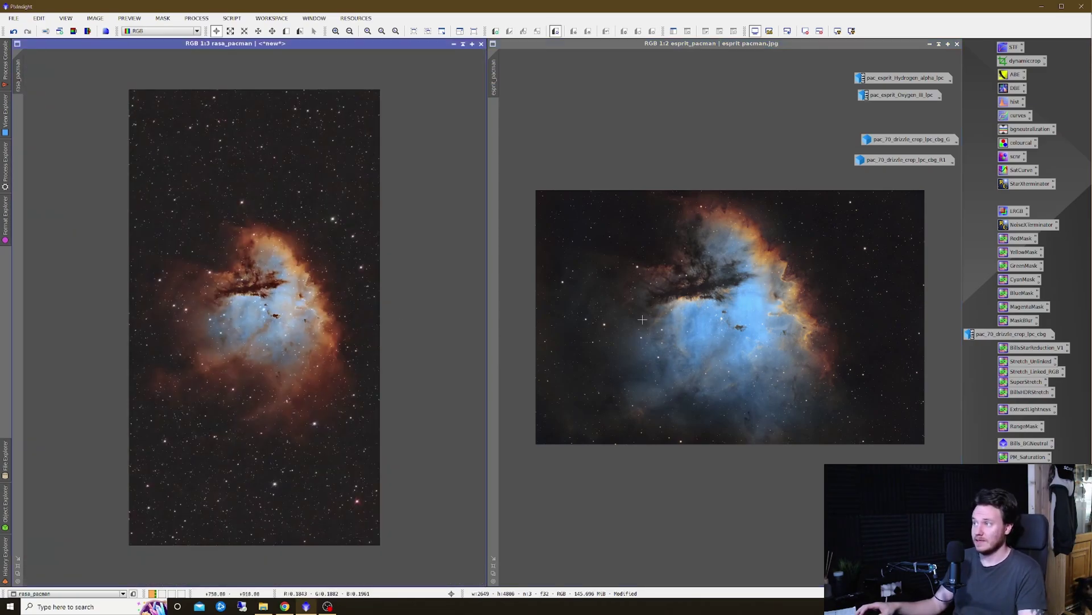
Wheel-zoom esprit_pacman between 1:3 and 1:2 to compare the whole frames
{"action": "left_click", "coordinate": [721, 317]}
{"action": "scroll", "coordinate": [720, 317], "scroll_direction": "down", "scroll_amount": 1}
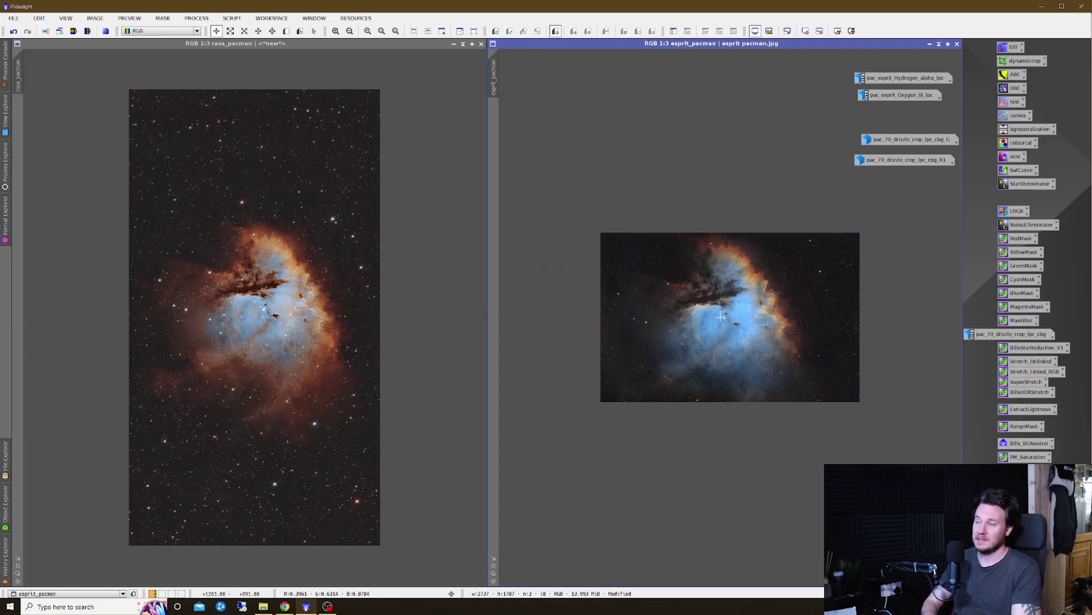
{"action": "scroll", "coordinate": [296, 299], "scroll_direction": "up", "scroll_amount": 1}
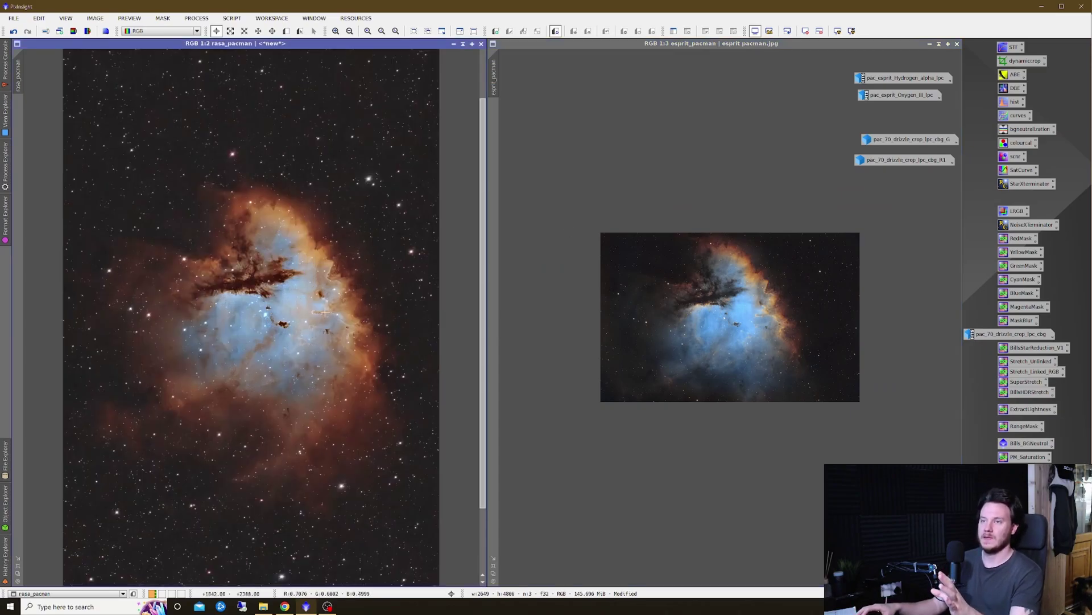
{"action": "scroll", "coordinate": [799, 322], "scroll_direction": "up", "scroll_amount": 1}
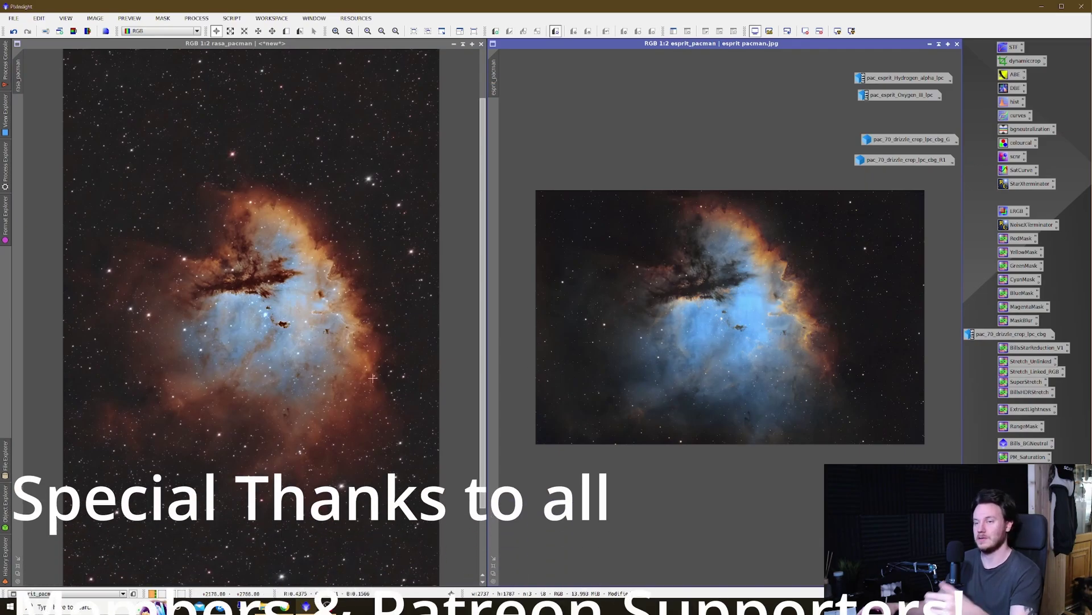
Zoom the Pacman views in to 1:1 on the nebula core and dark dust lane
{"action": "scroll", "coordinate": [744, 325], "scroll_direction": "up", "scroll_amount": 1}
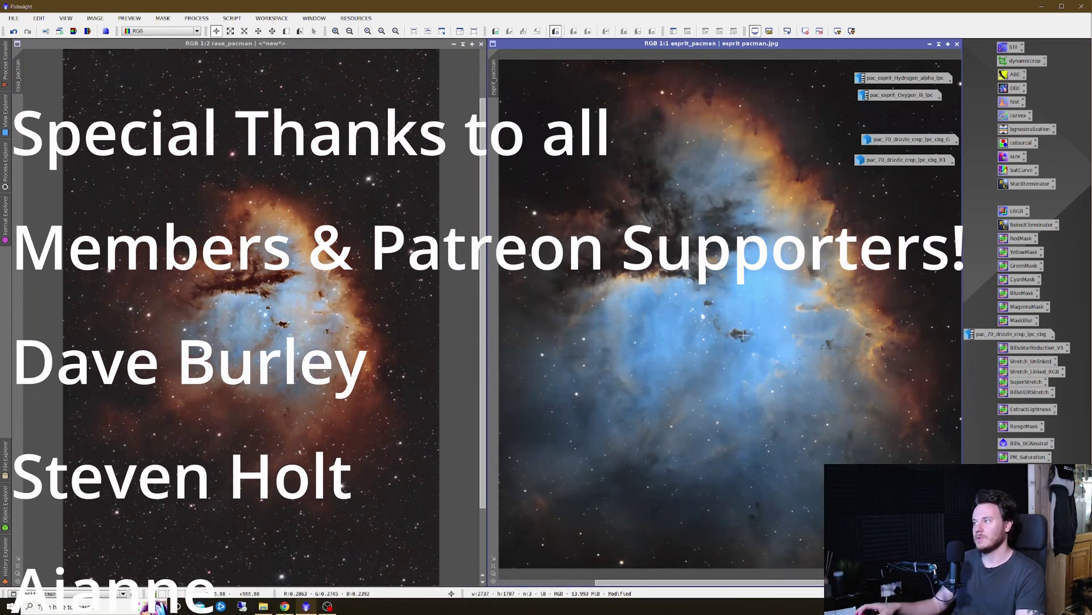
{"action": "scroll", "coordinate": [332, 347], "scroll_direction": "up", "scroll_amount": 1}
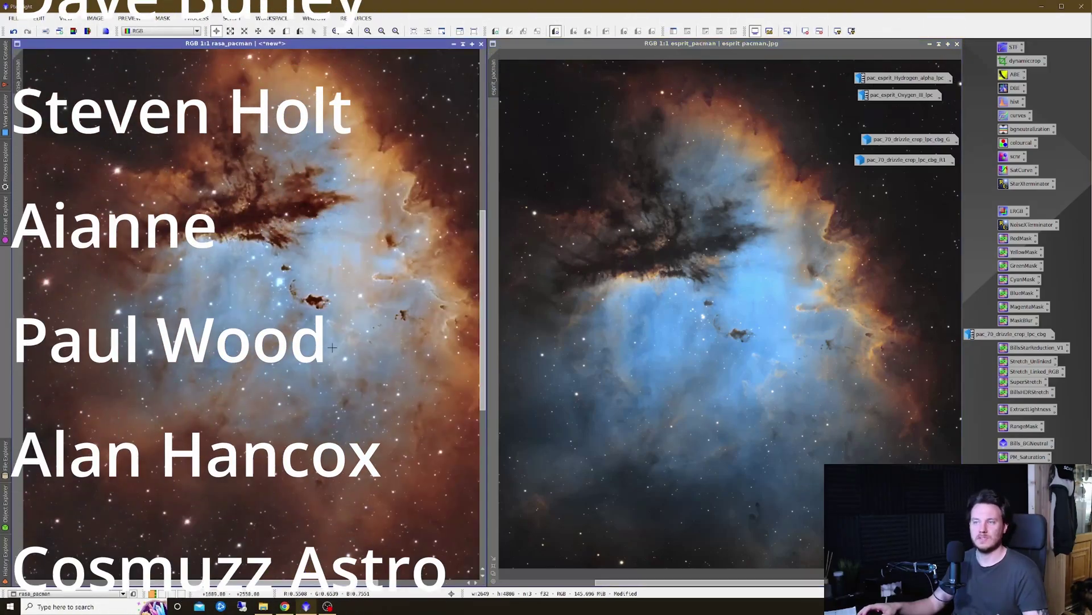